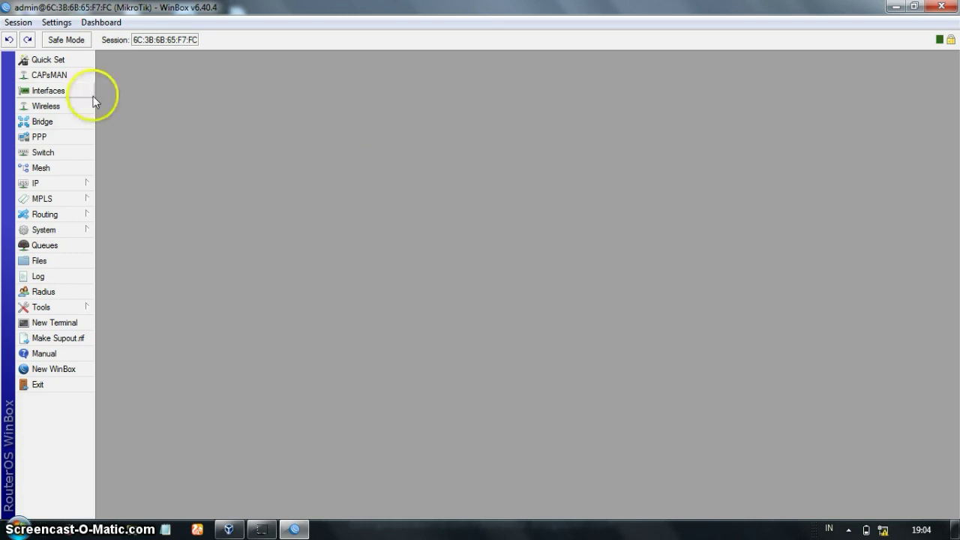
Enable the wlan1 wireless interface.
click(75, 102)
click(331, 143)
click(333, 114)
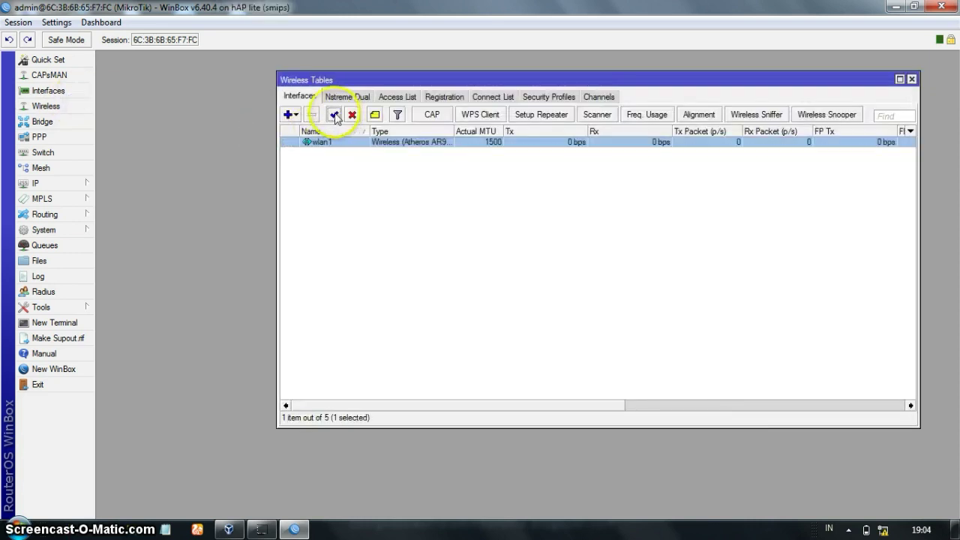
Set the default wireless security profile to dynamic keys with WPA2 PSK authentication and enter the WPA2 pre-shared key.
click(542, 97)
double_click(529, 142)
click(563, 213)
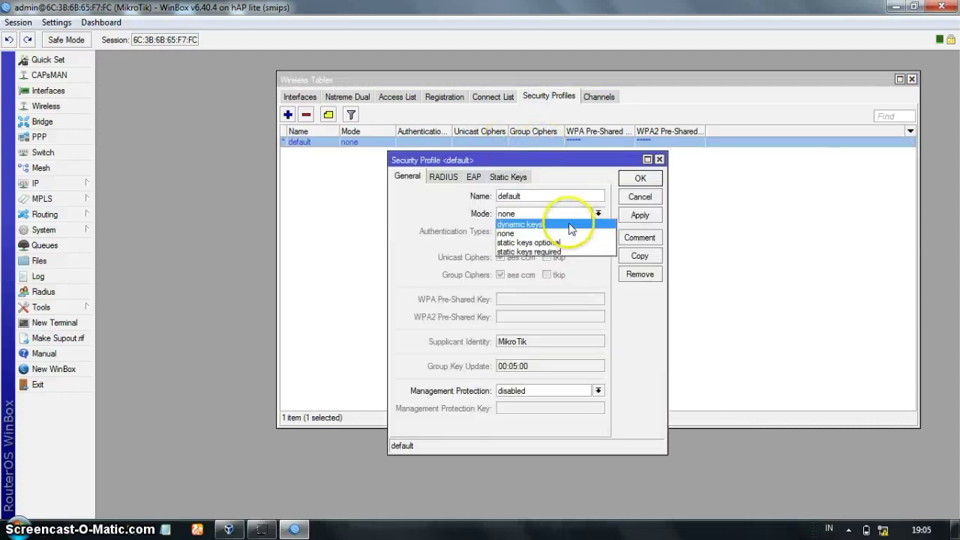
click(570, 224)
click(557, 231)
click(535, 316)
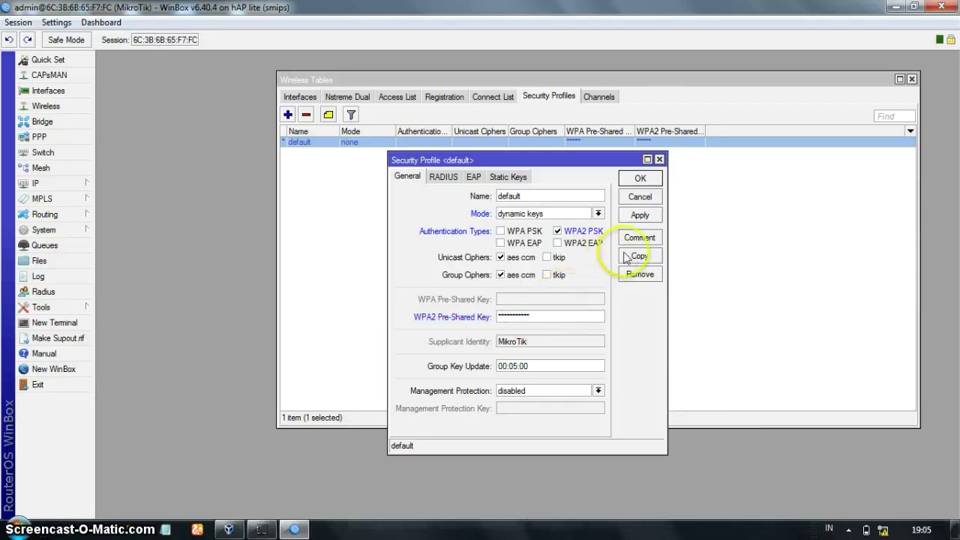
click(637, 216)
click(639, 179)
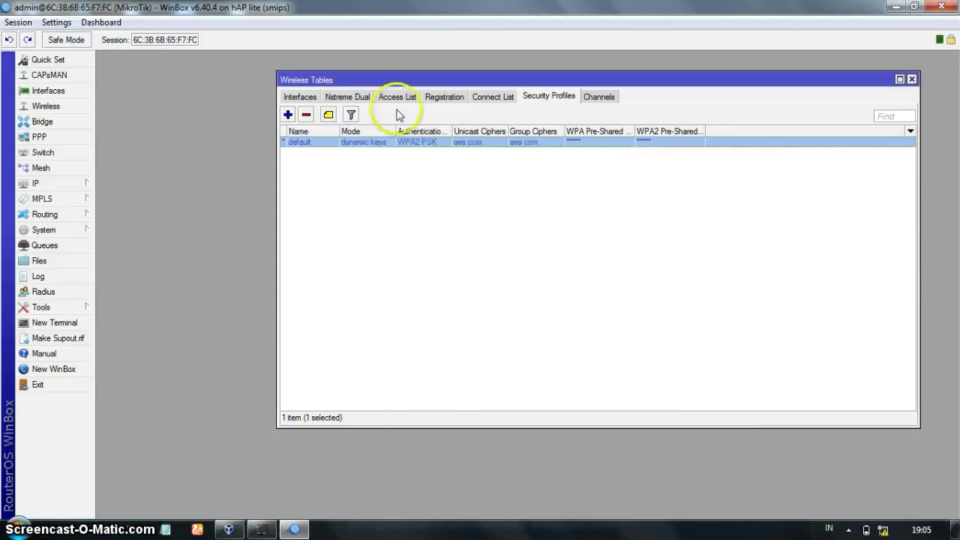
Scan for wireless networks on wlan1 and connect it in station mode to the access point on channel 2432.
click(296, 97)
double_click(386, 142)
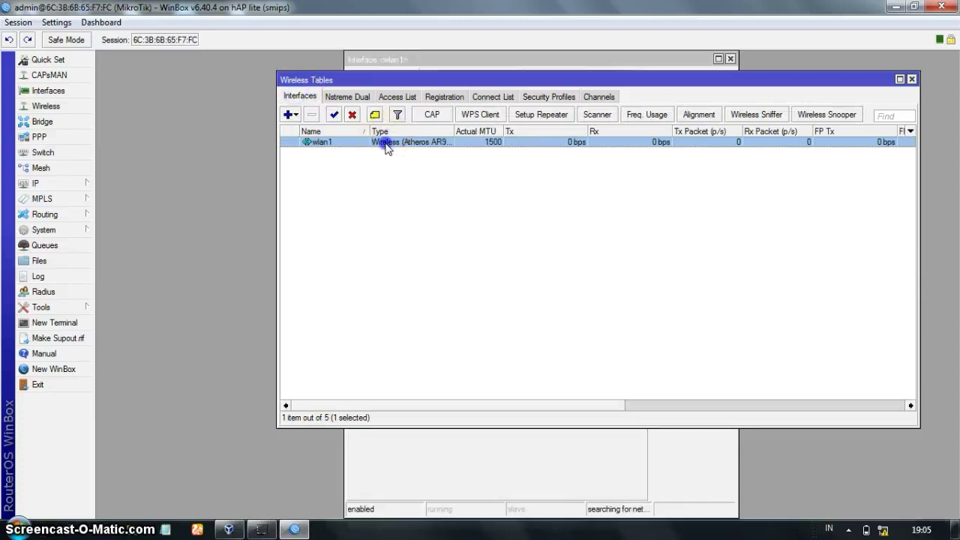
click(702, 277)
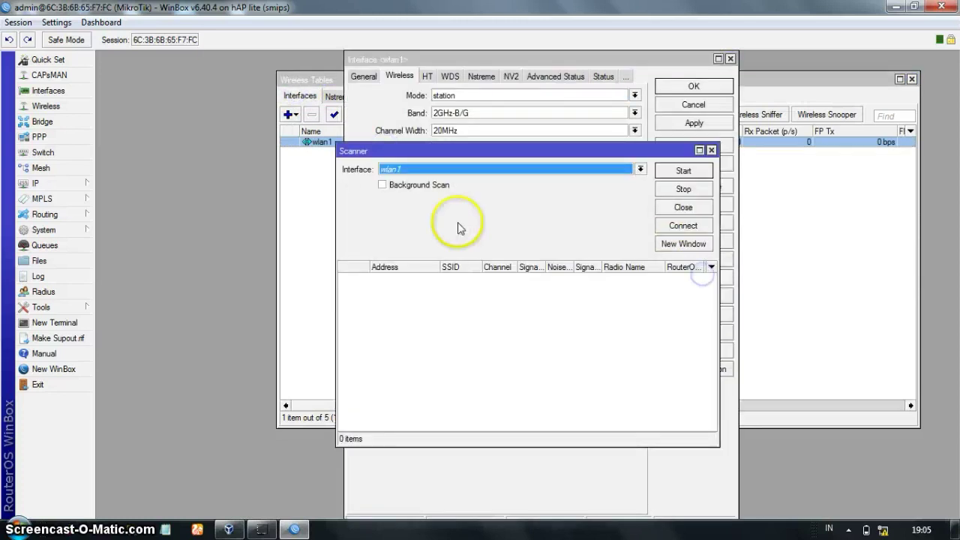
click(701, 171)
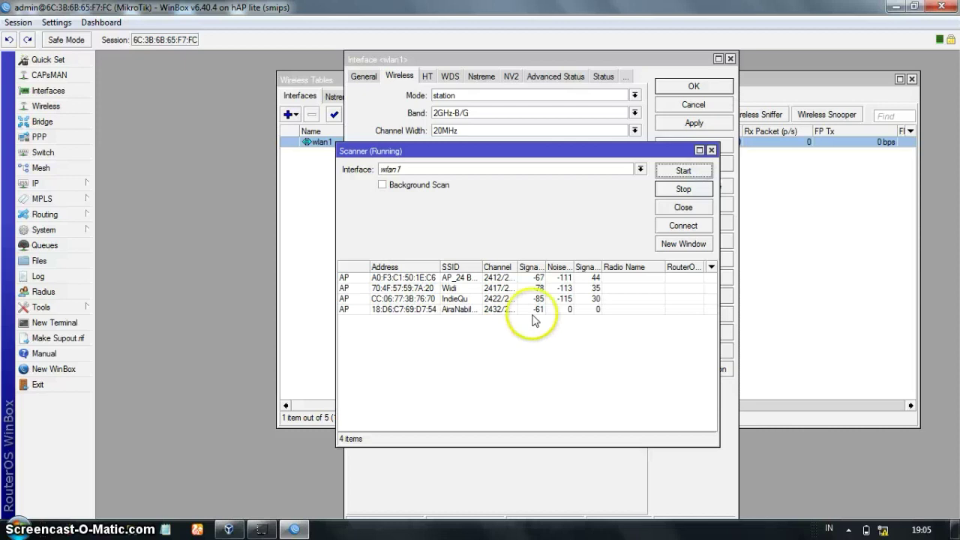
click(525, 308)
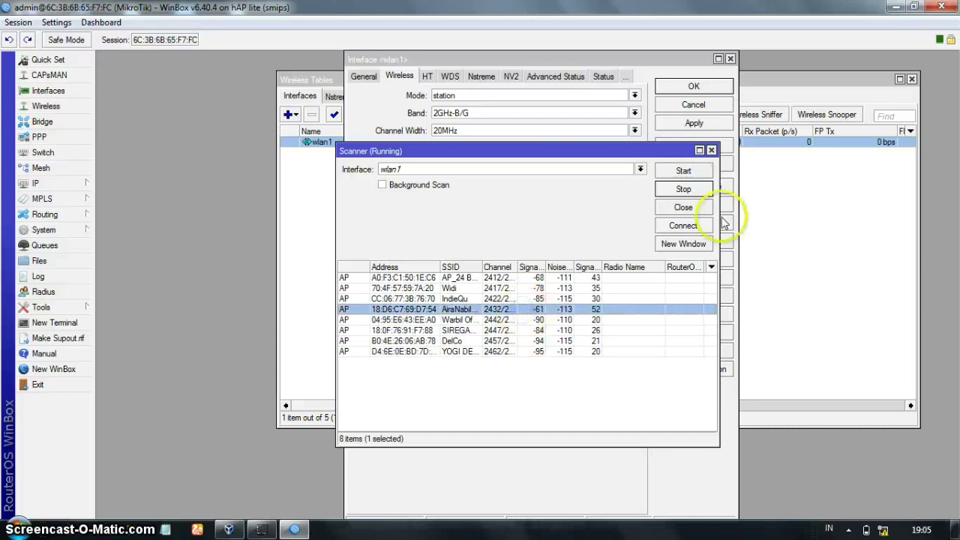
click(697, 226)
click(701, 86)
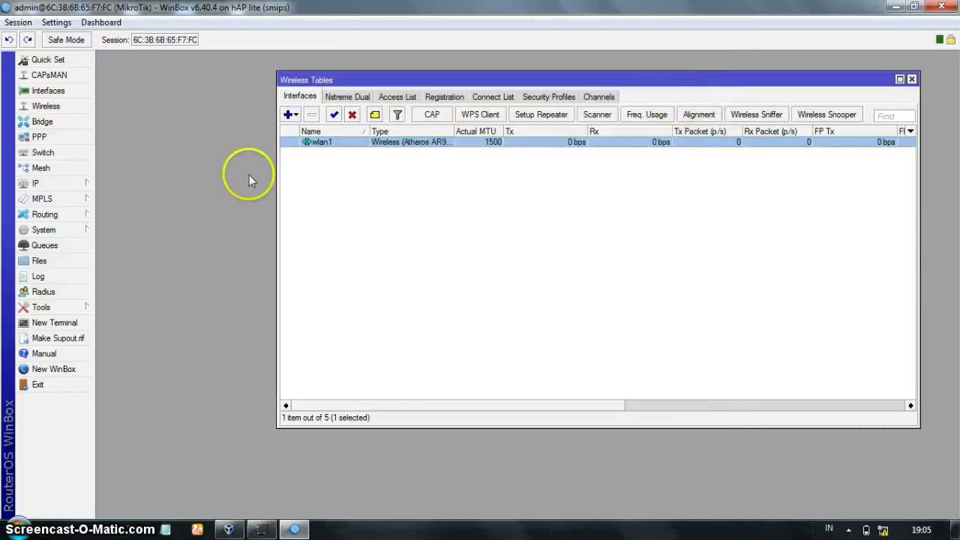
Add a DHCP client on wlan1 with peer DNS, peer NTP and the default route enabled.
click(84, 184)
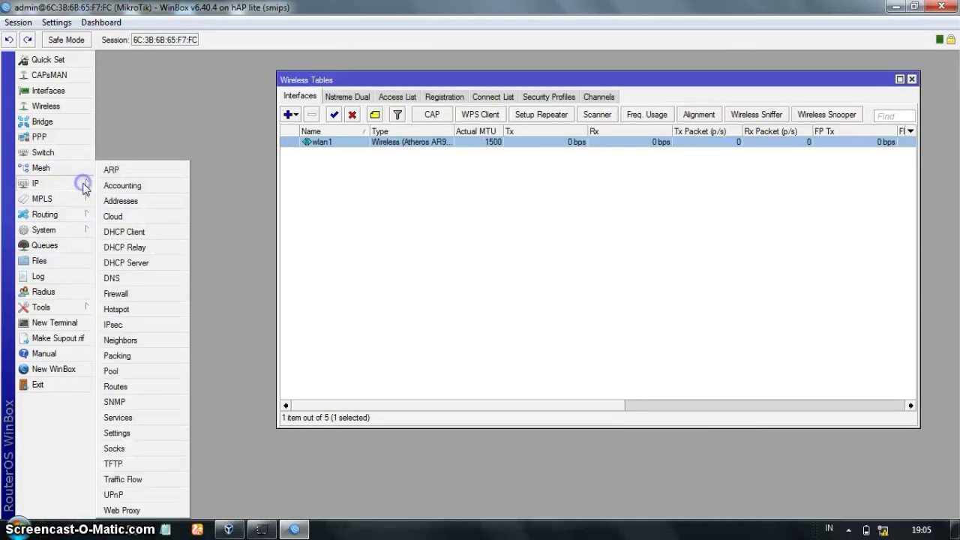
click(153, 232)
click(204, 222)
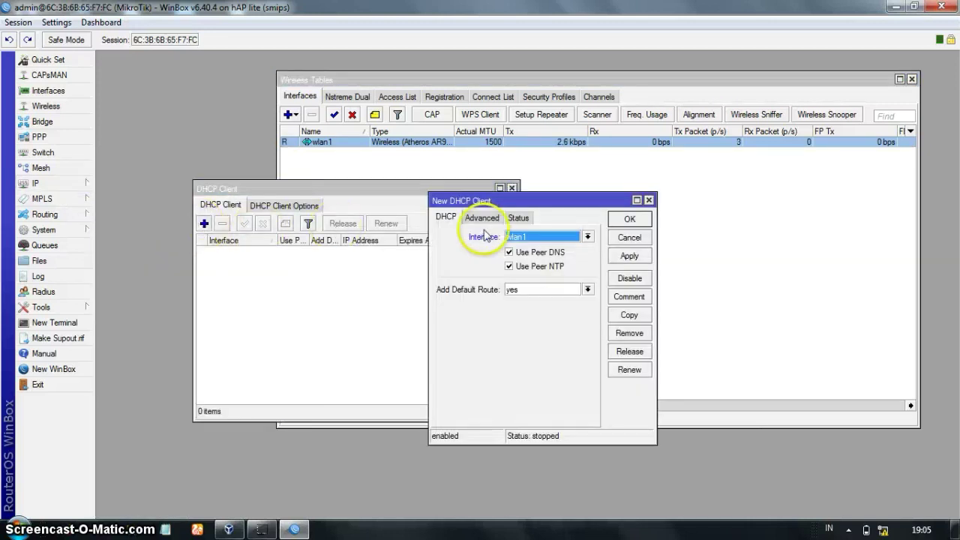
click(629, 256)
click(630, 218)
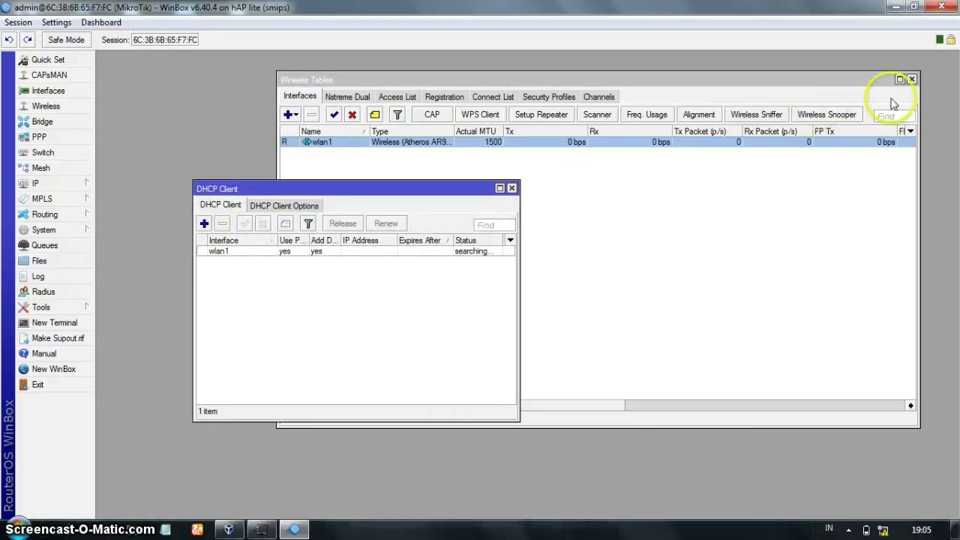
click(911, 79)
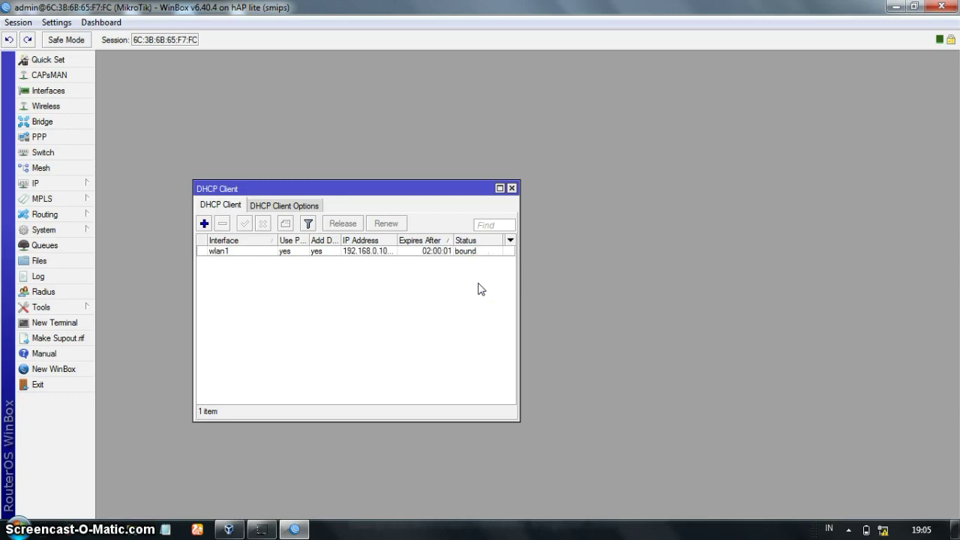
click(511, 188)
Add the IP address 25.25.25.1/24 to the ether1 interface.
click(34, 184)
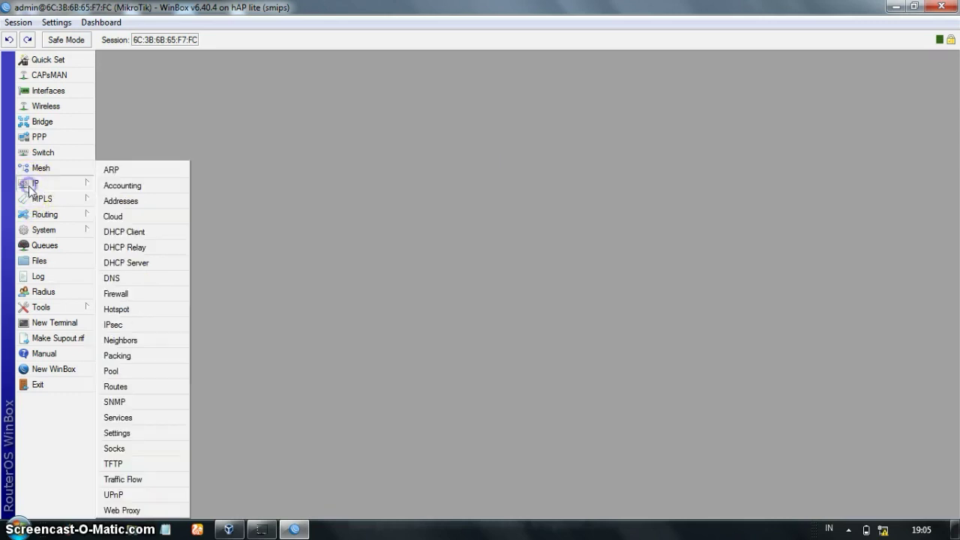
click(123, 199)
click(209, 117)
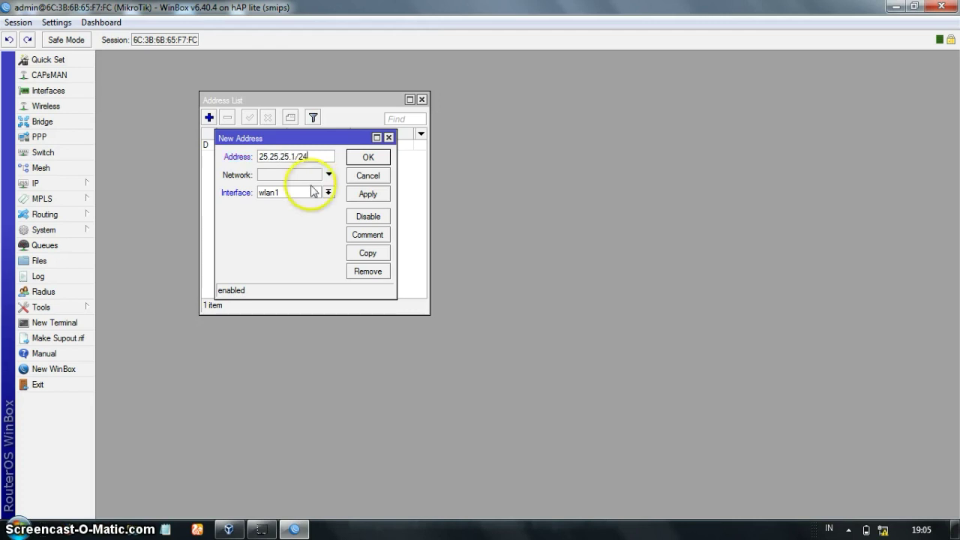
click(308, 194)
click(300, 203)
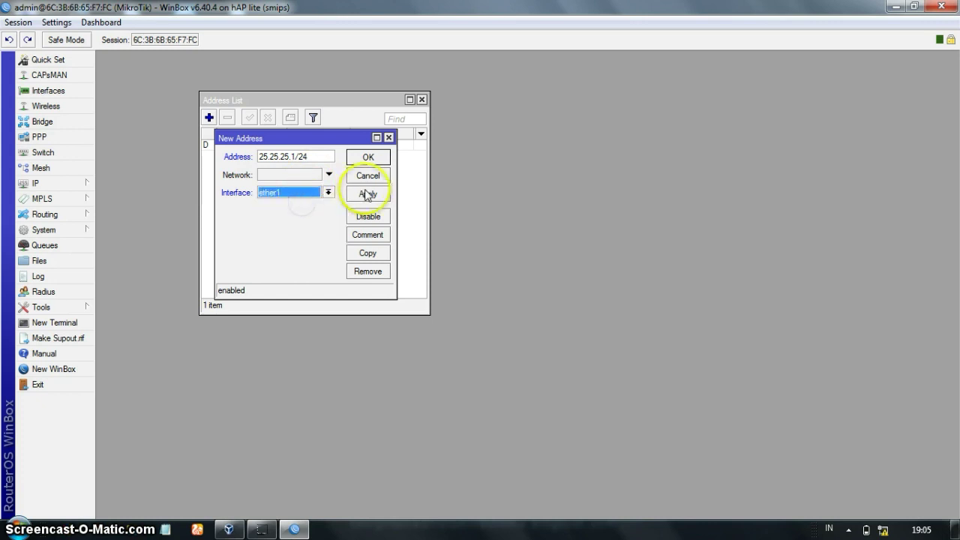
click(367, 194)
click(378, 162)
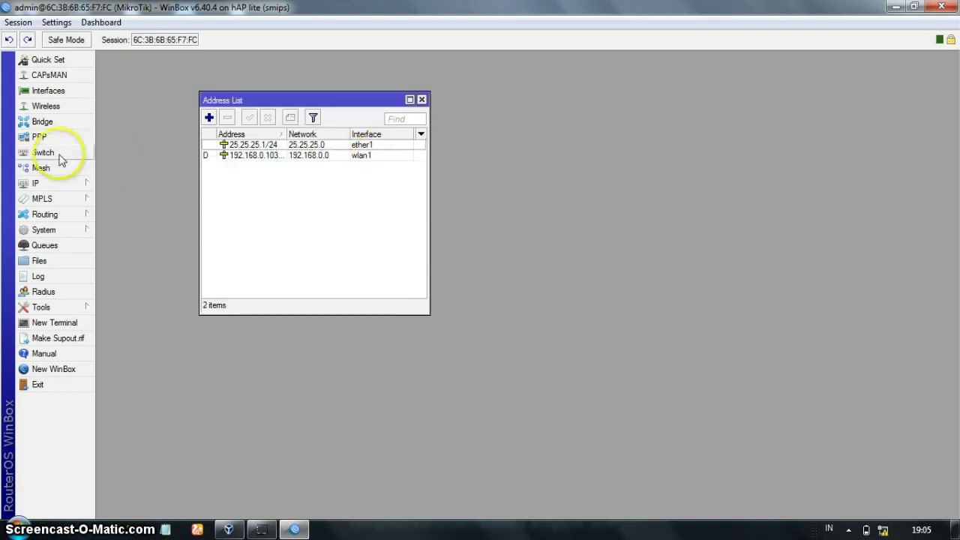
click(422, 99)
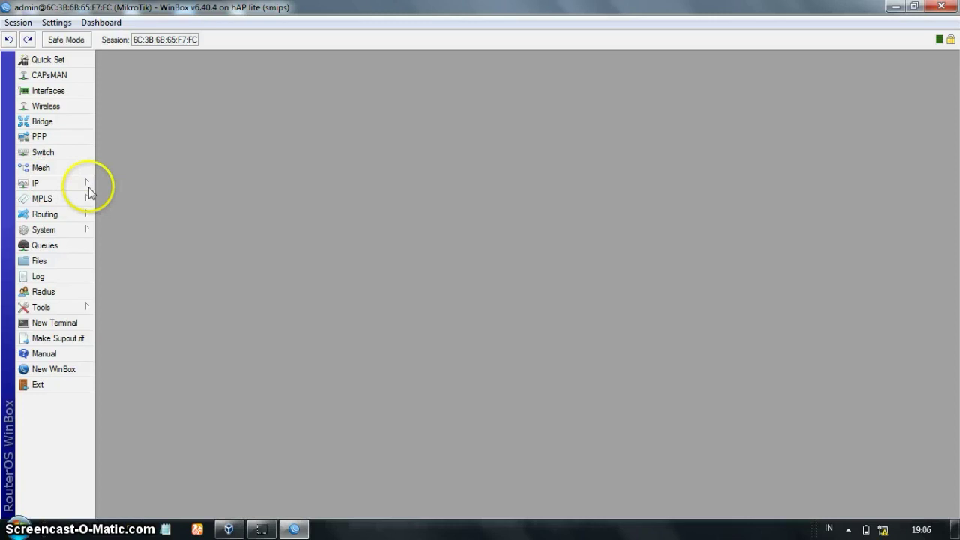
Set up a DHCP server on ether1 with the DHCP Setup wizard, accepting the suggested network, pool, DNS and lease values.
click(70, 186)
click(153, 264)
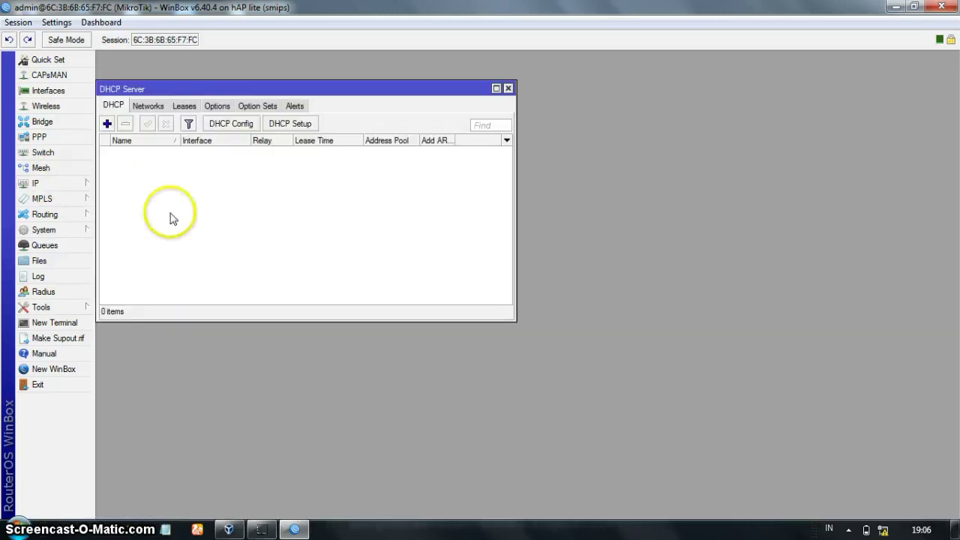
click(290, 124)
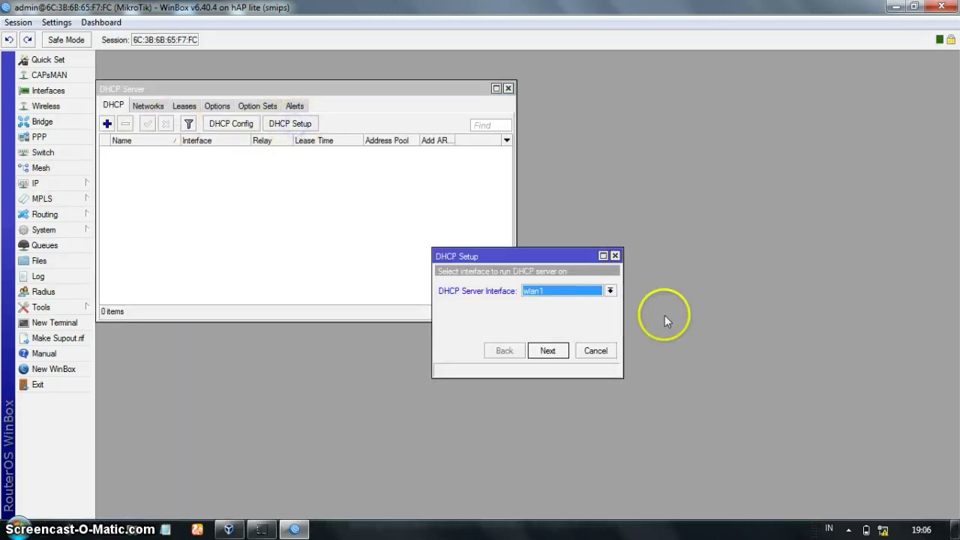
click(592, 295)
click(578, 301)
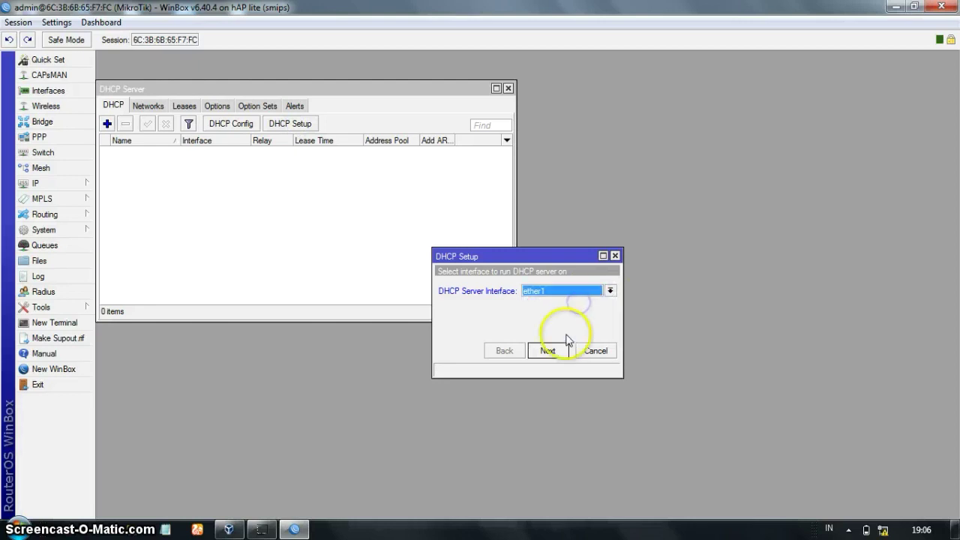
click(553, 351)
click(556, 351)
click(559, 351)
click(558, 351)
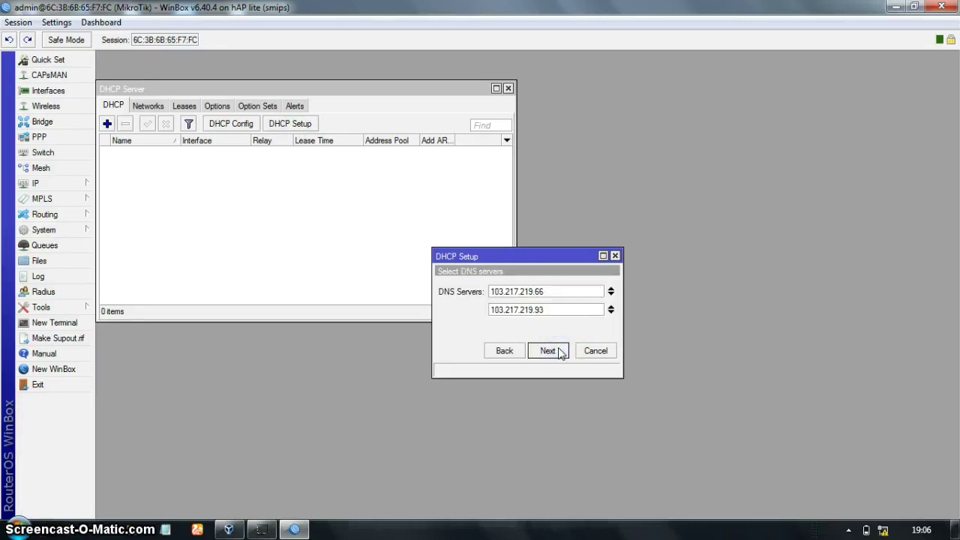
click(559, 351)
click(559, 351)
click(514, 280)
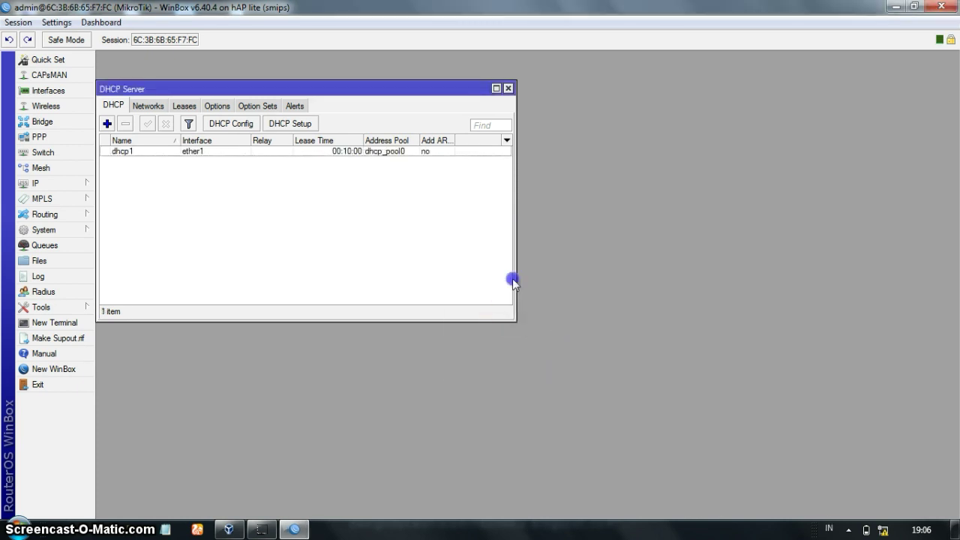
Add a firewall NAT rule in the srcnat chain with the masquerade action.
click(53, 183)
click(120, 293)
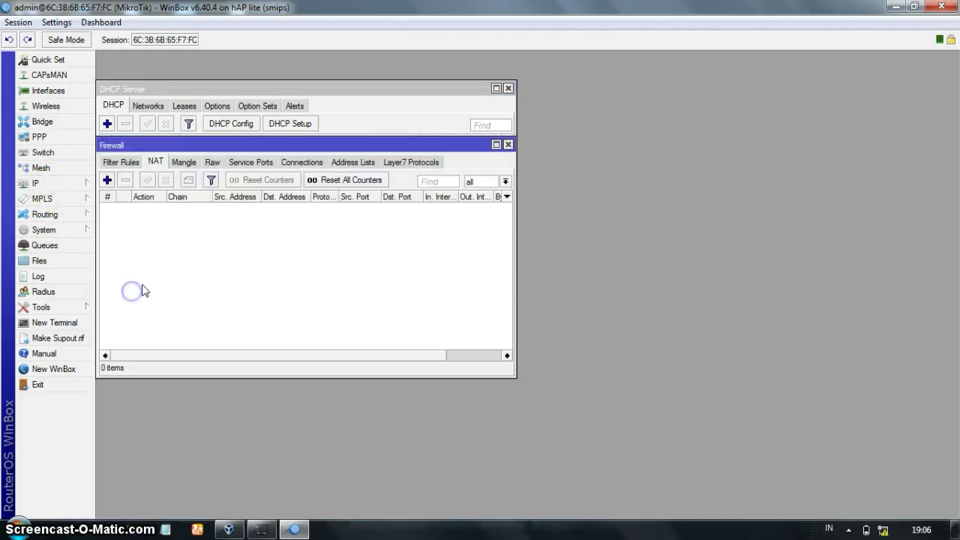
click(508, 90)
click(507, 89)
click(107, 180)
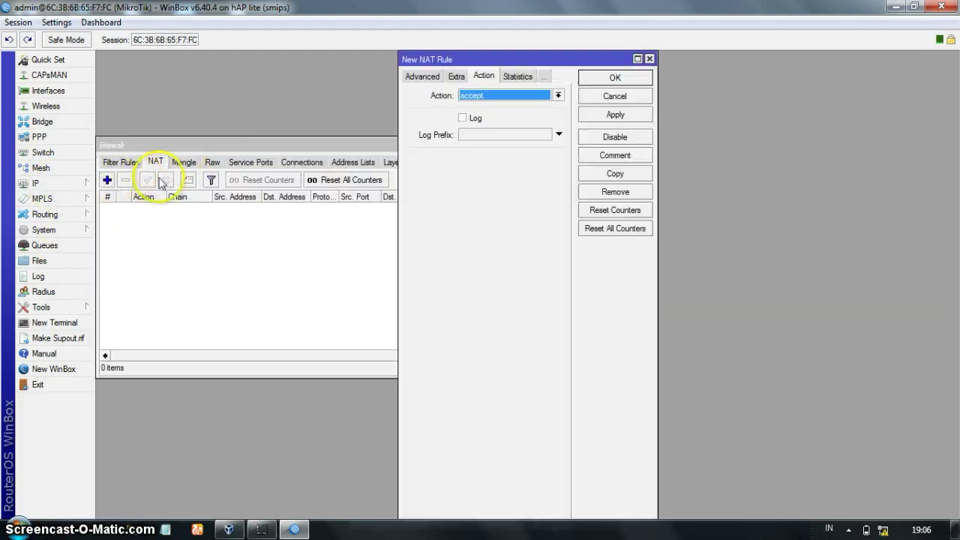
click(511, 96)
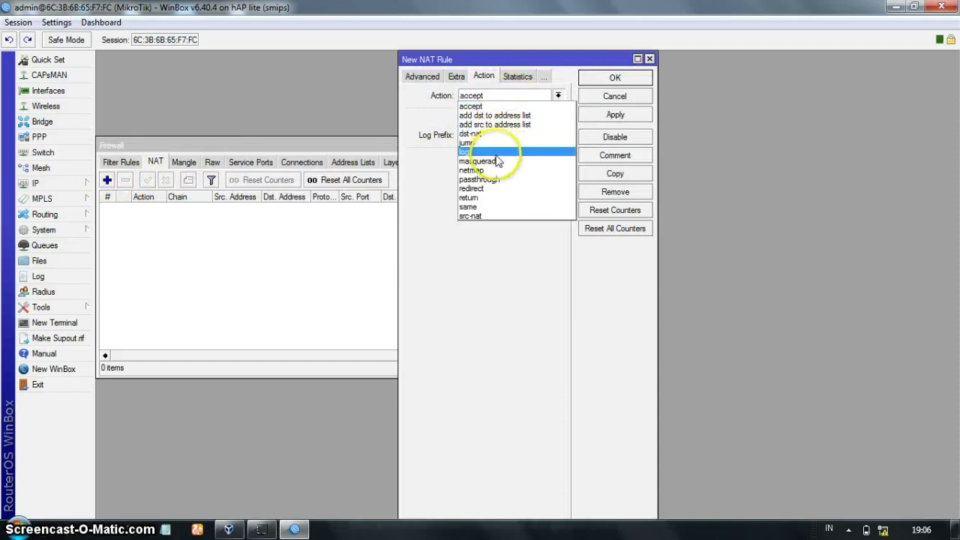
click(505, 160)
click(600, 114)
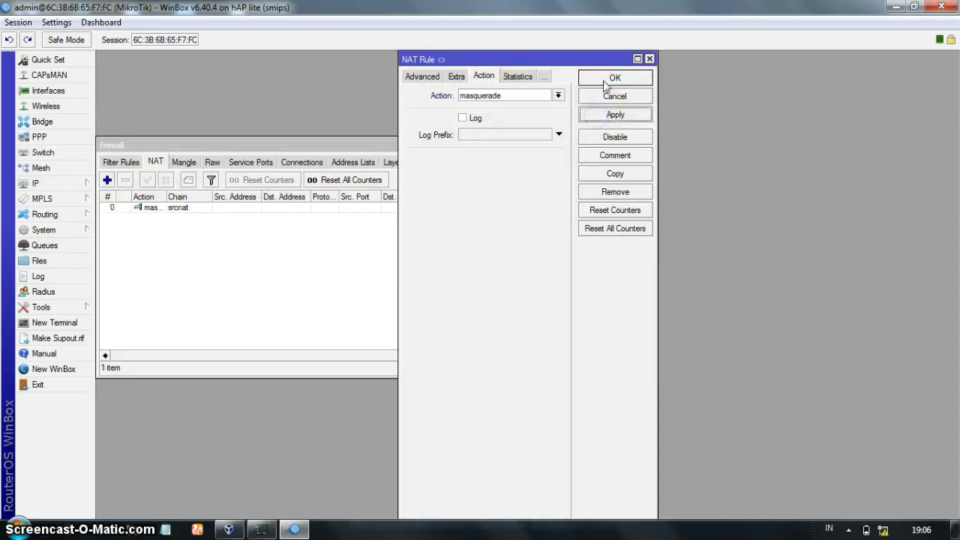
click(607, 78)
click(509, 145)
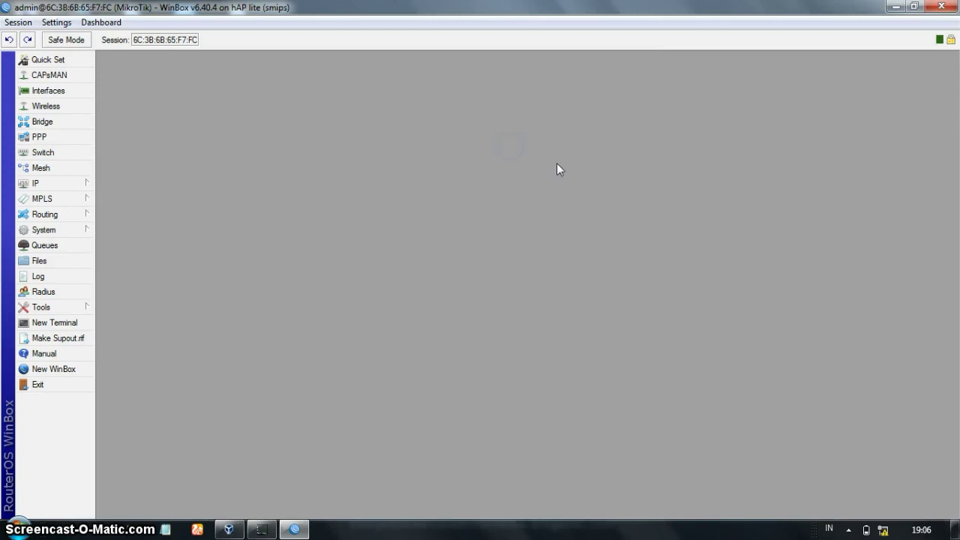
Open the Windows command prompt and renew the computer's IP configuration with ipconfig /renew.
key(super+r)
text(cmd)
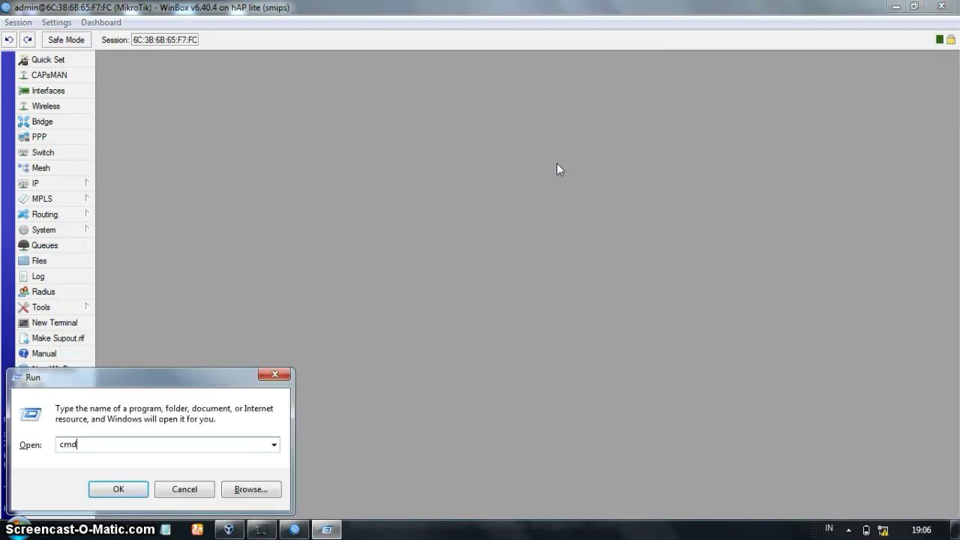
key(Return)
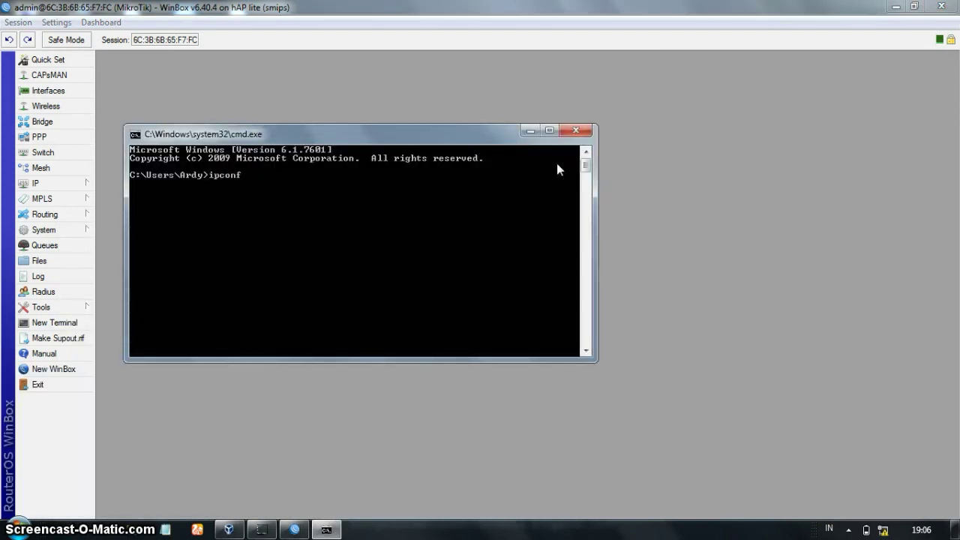
text(ipconfig /renew)
key(Return)
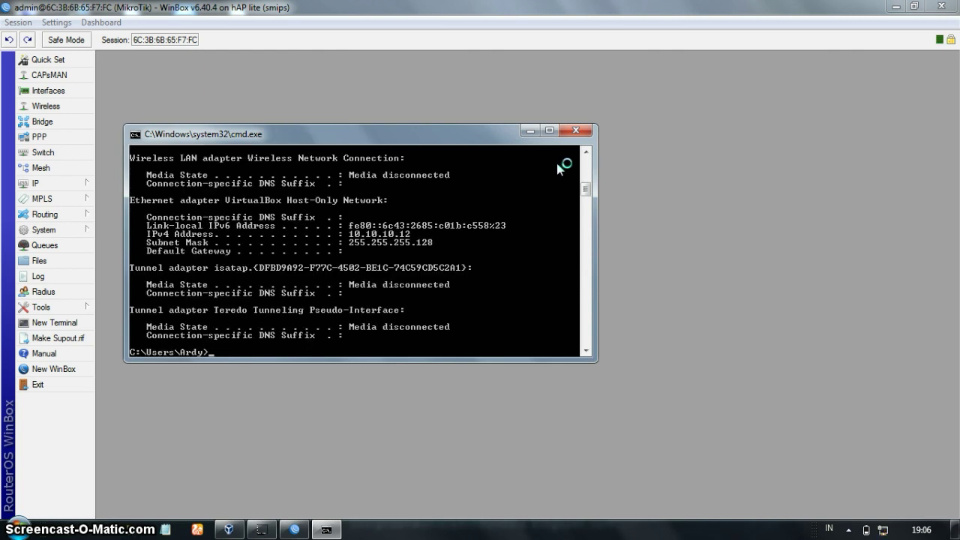
click(575, 130)
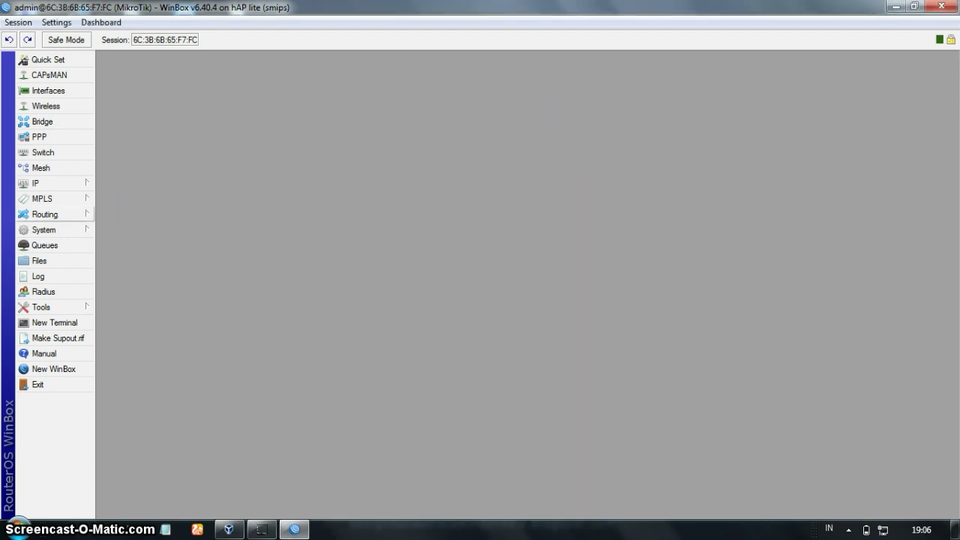
Open the wireless interface list and reconnect to the router.
click(44, 105)
click(287, 114)
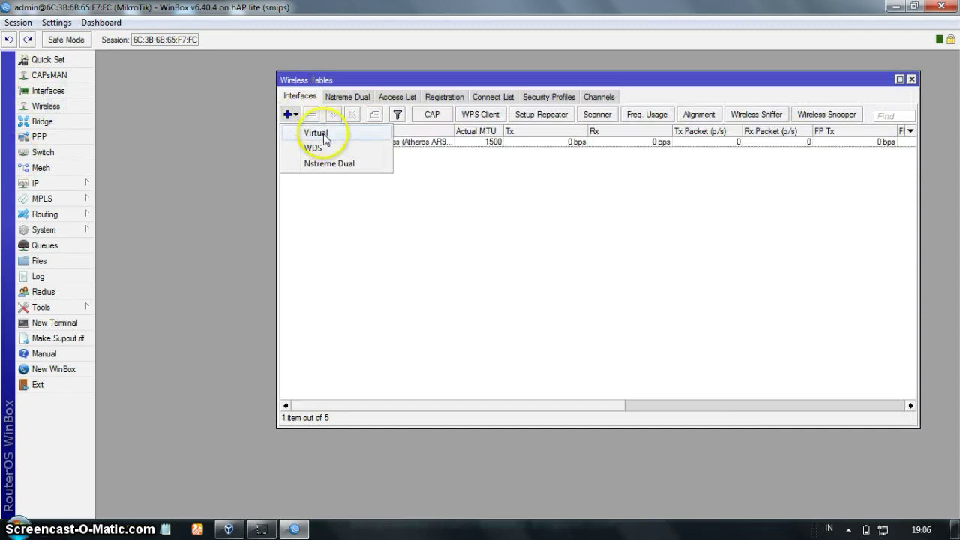
click(298, 129)
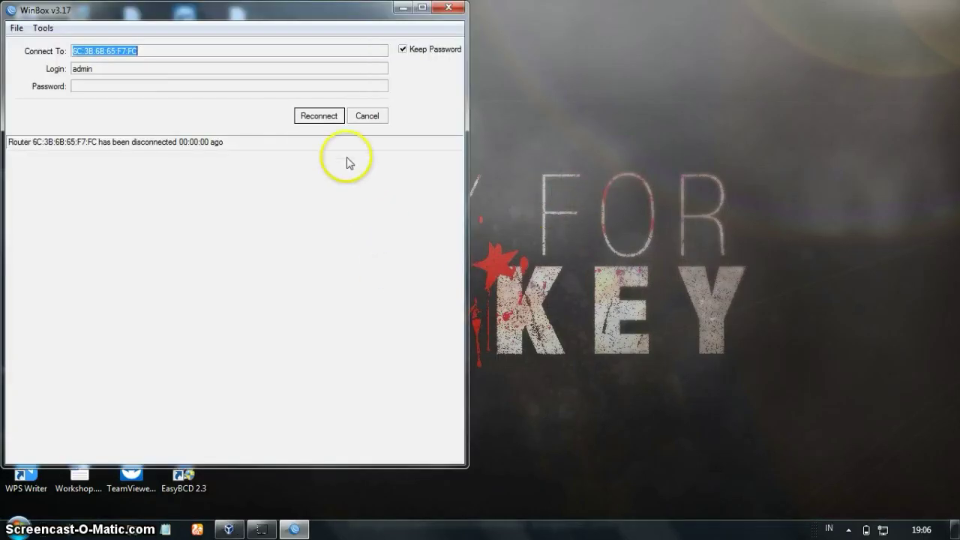
click(330, 114)
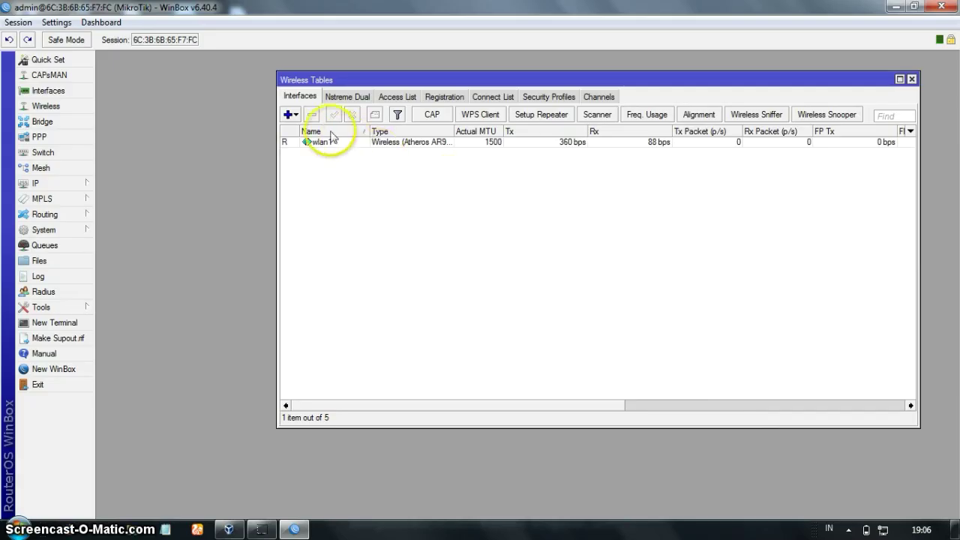
Add a virtual wireless interface in ap bridge mode on master interface wlan1 with the SSID MysqlFreeradius.
click(297, 116)
click(313, 134)
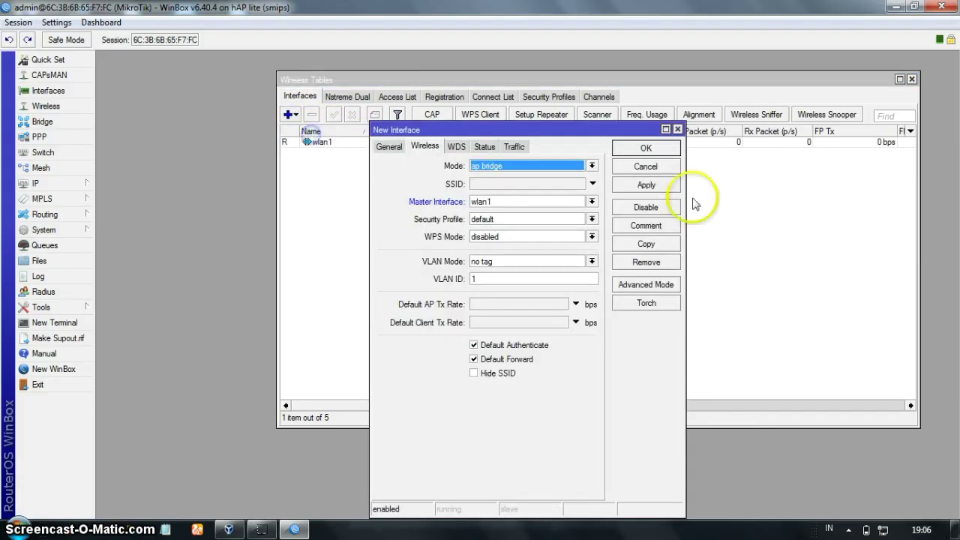
click(549, 184)
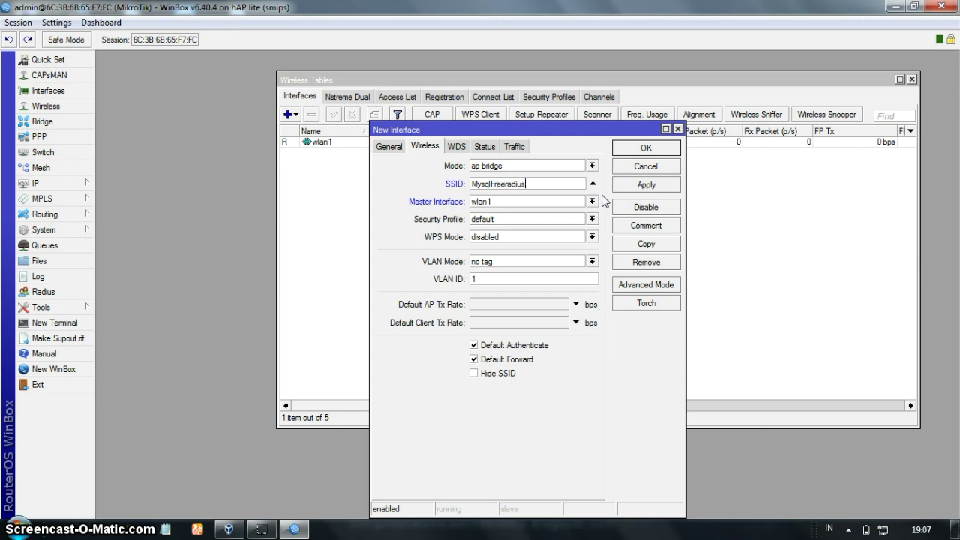
click(617, 183)
click(644, 148)
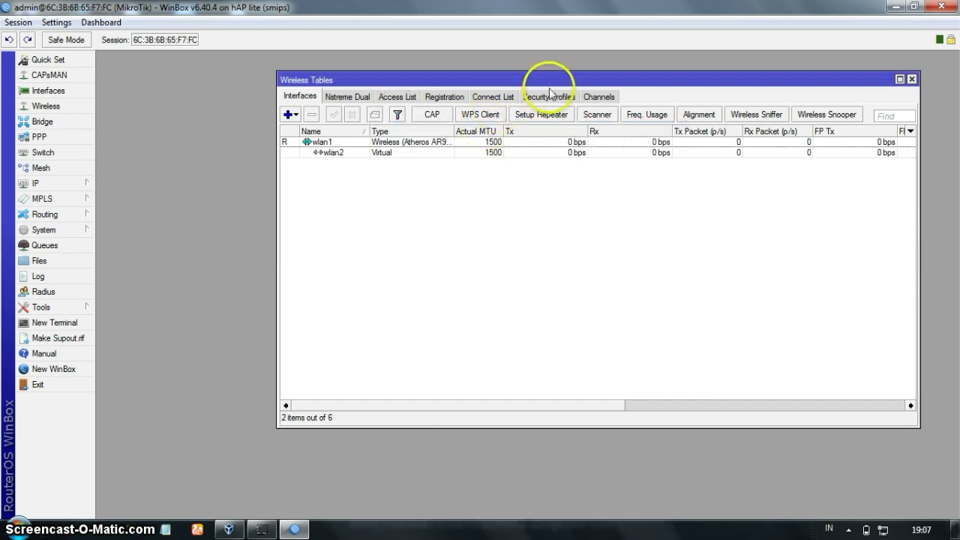
Add a wireless security profile that uses only WPA2 PSK authentication and enter its WPA2 pre-shared key.
click(548, 97)
click(287, 114)
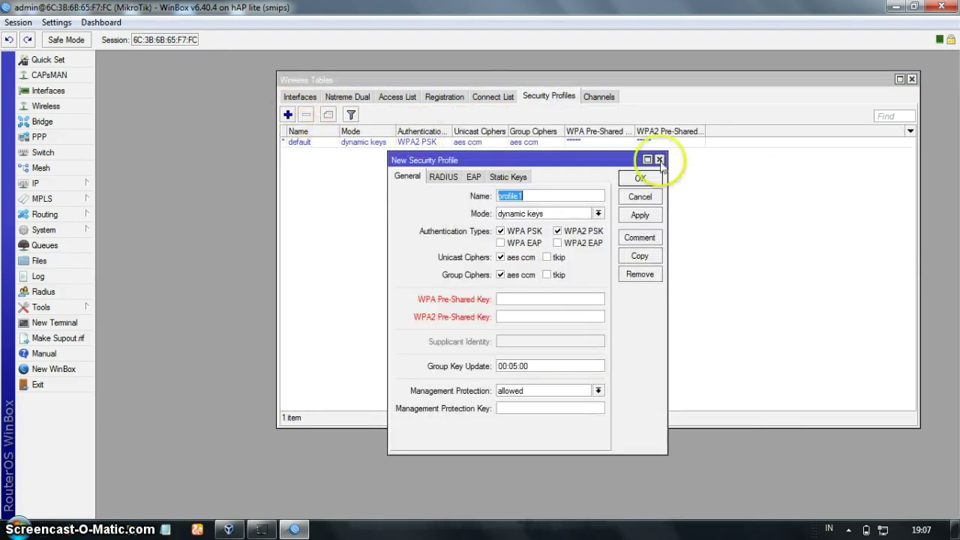
click(506, 231)
click(512, 314)
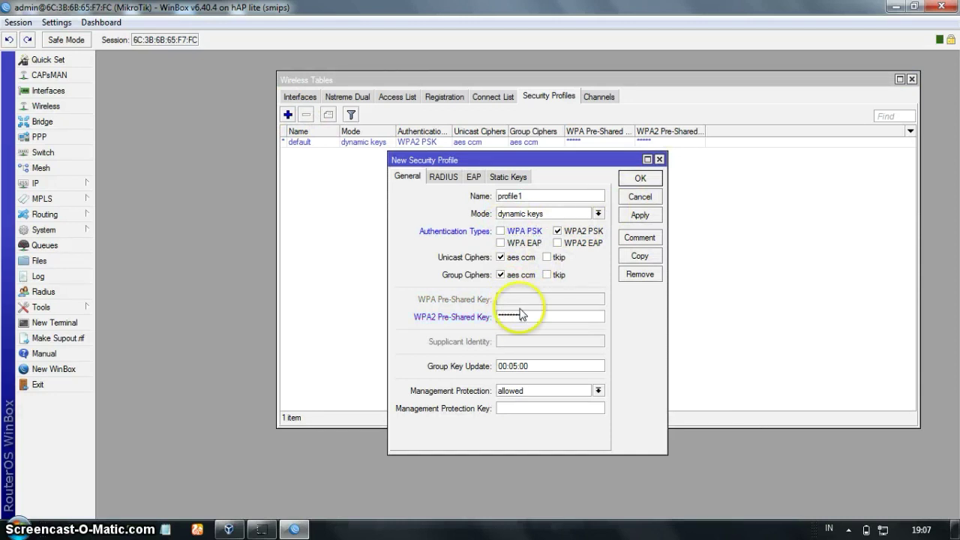
click(639, 215)
click(633, 180)
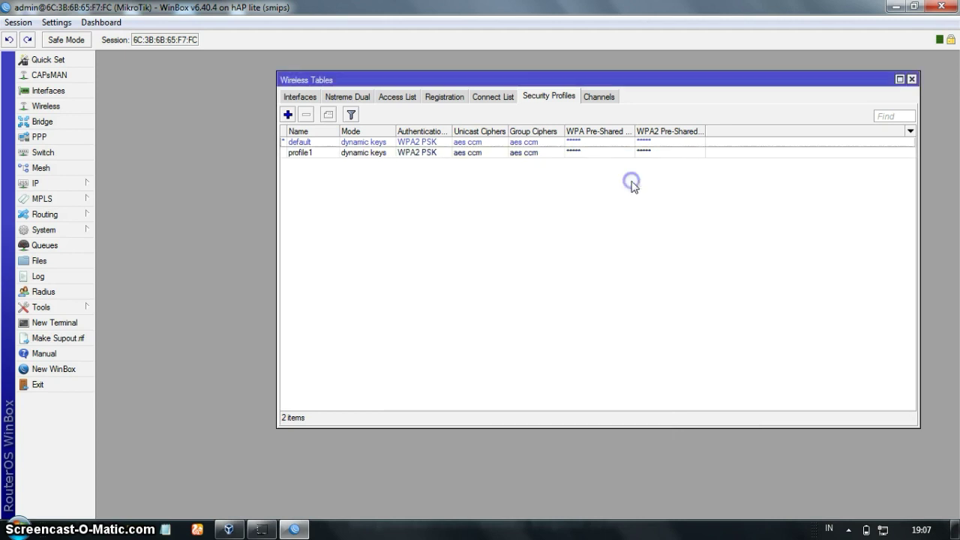
Assign the security profile profile1 to the virtual interface wlan2.
click(303, 96)
double_click(337, 154)
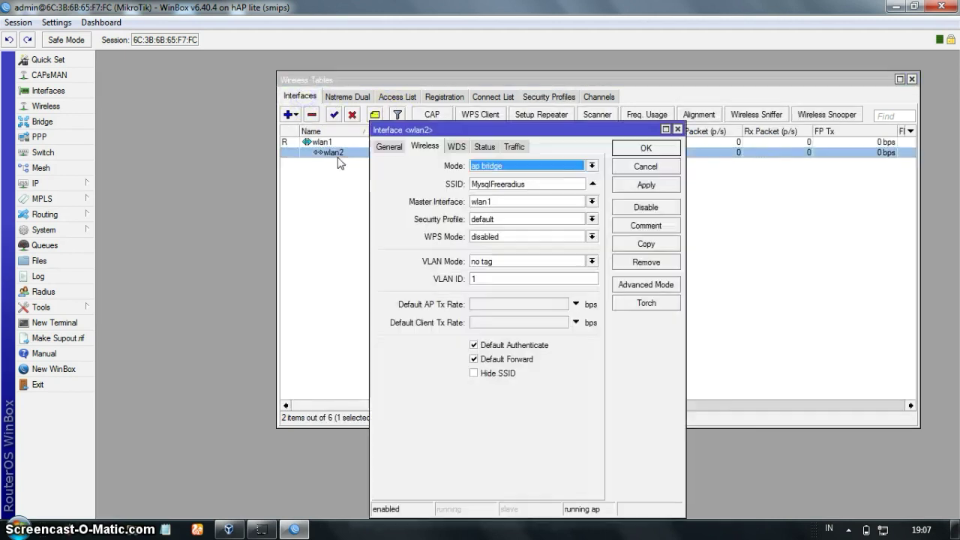
click(525, 218)
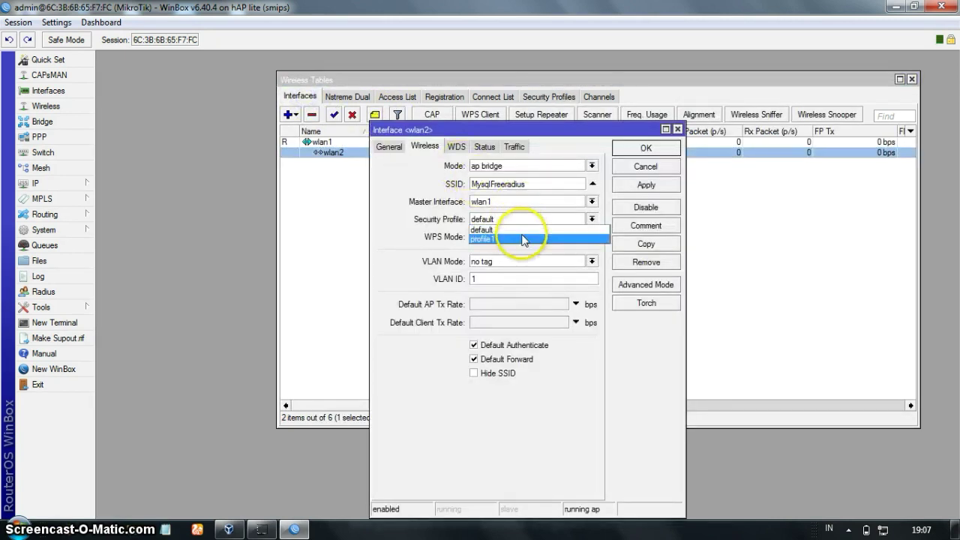
click(523, 239)
click(628, 187)
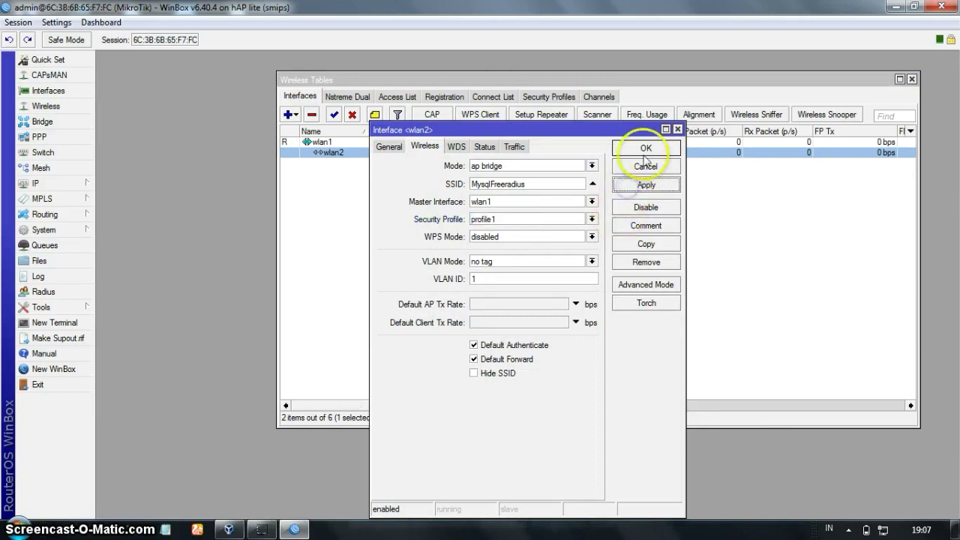
click(644, 153)
click(911, 78)
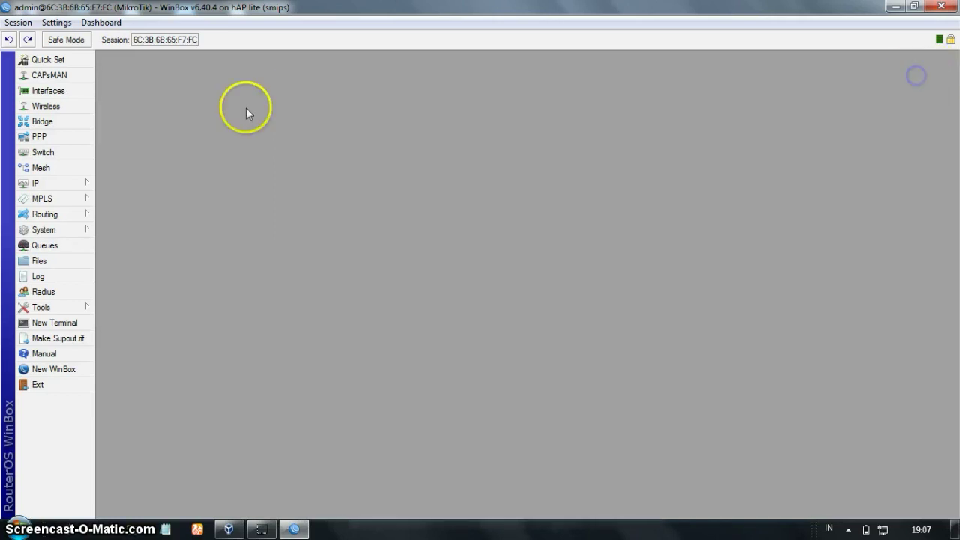
Add the IP address 30.30.30.1/28 to the wlan2 interface.
click(65, 182)
click(126, 200)
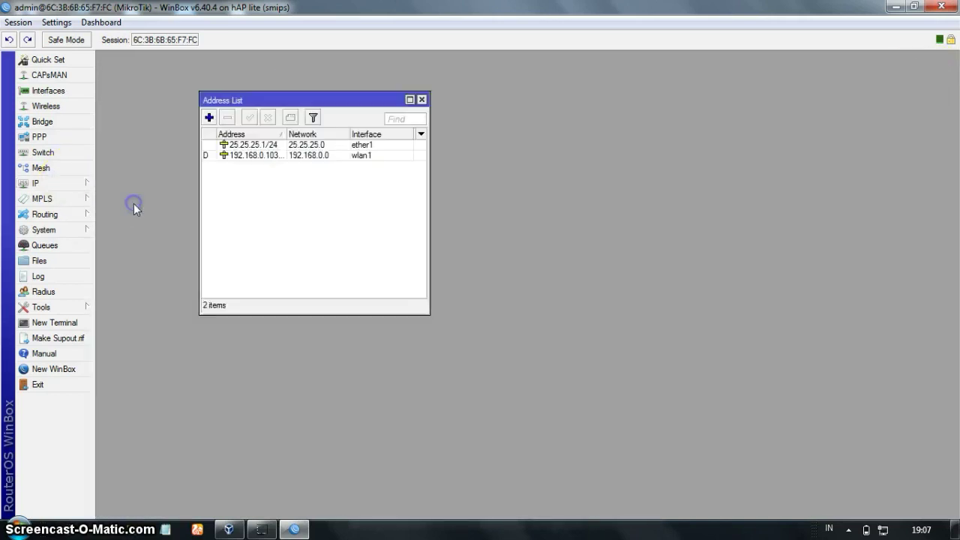
click(209, 117)
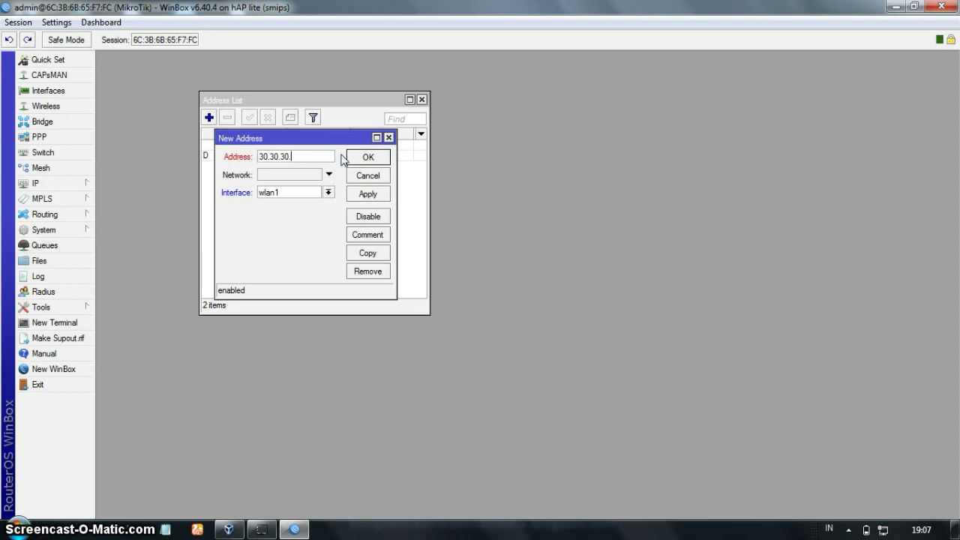
click(327, 192)
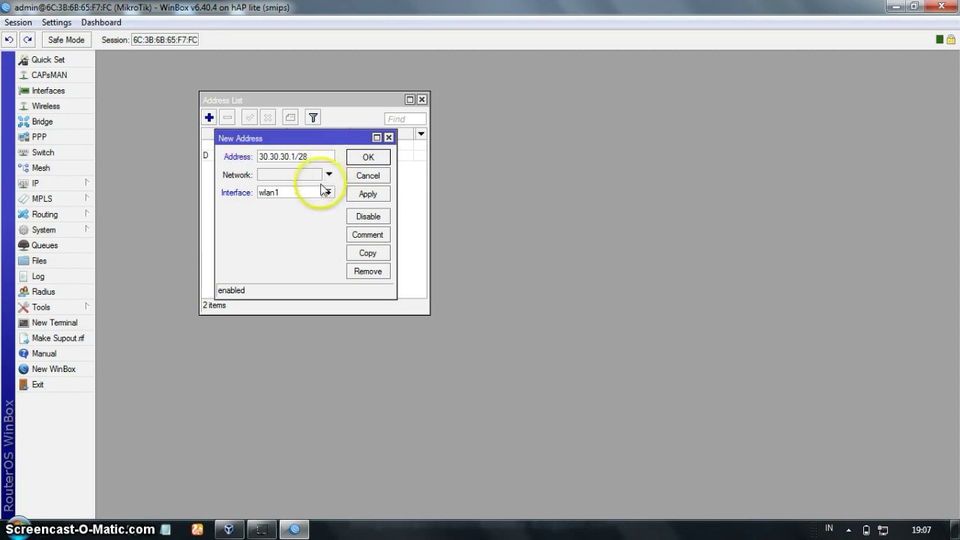
click(294, 247)
click(367, 193)
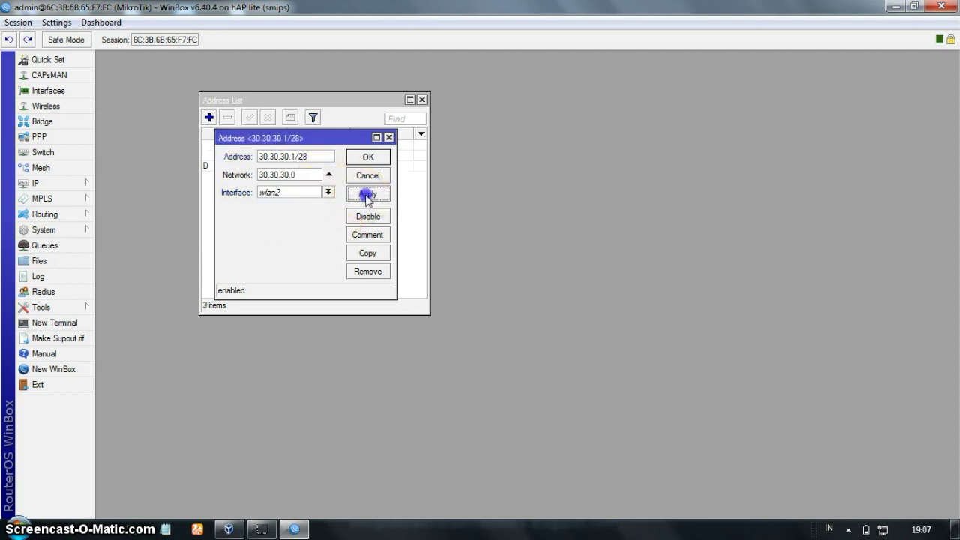
click(367, 157)
click(422, 100)
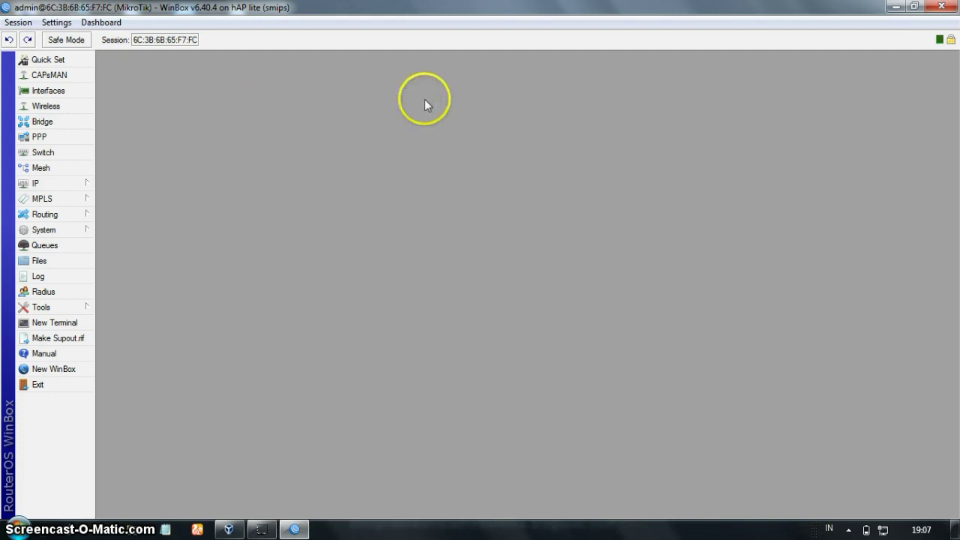
Set up a DHCP server on wlan2 with the DHCP Setup wizard, accepting all suggested values.
click(61, 184)
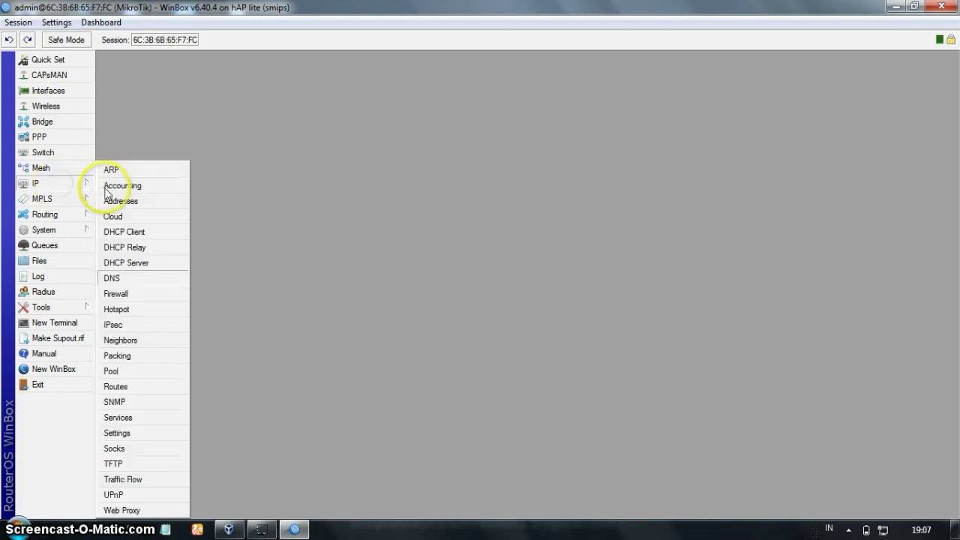
click(140, 269)
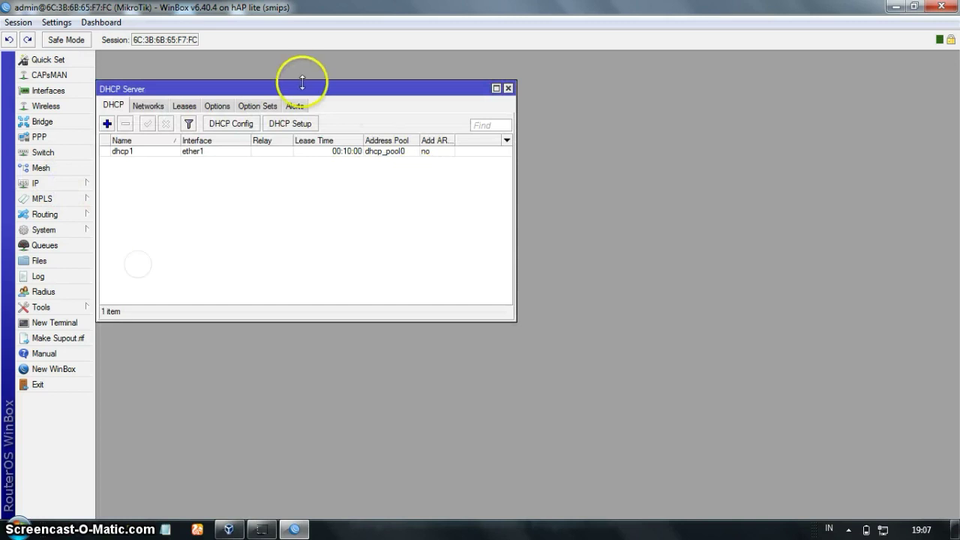
click(289, 123)
click(610, 290)
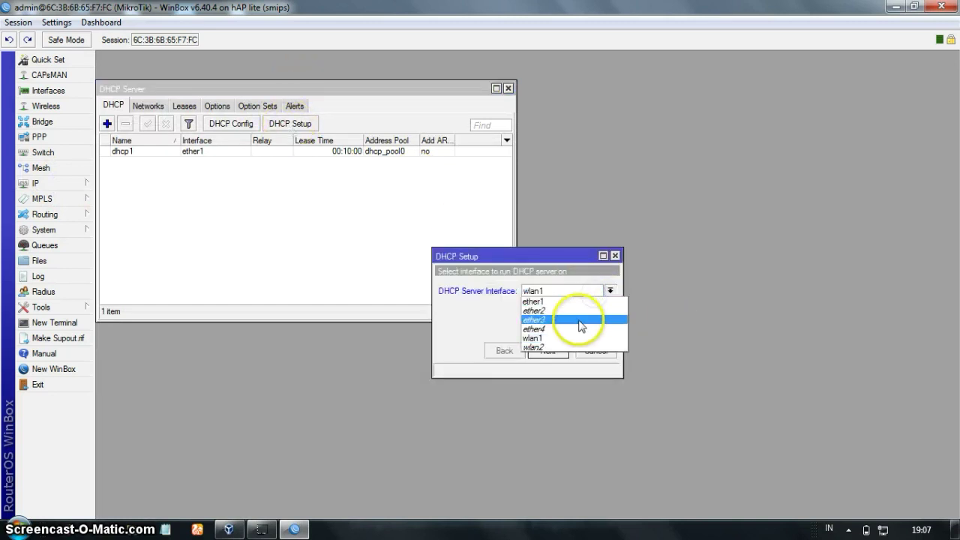
click(568, 348)
click(561, 350)
click(561, 350)
click(561, 351)
click(560, 351)
click(561, 351)
click(560, 351)
click(519, 279)
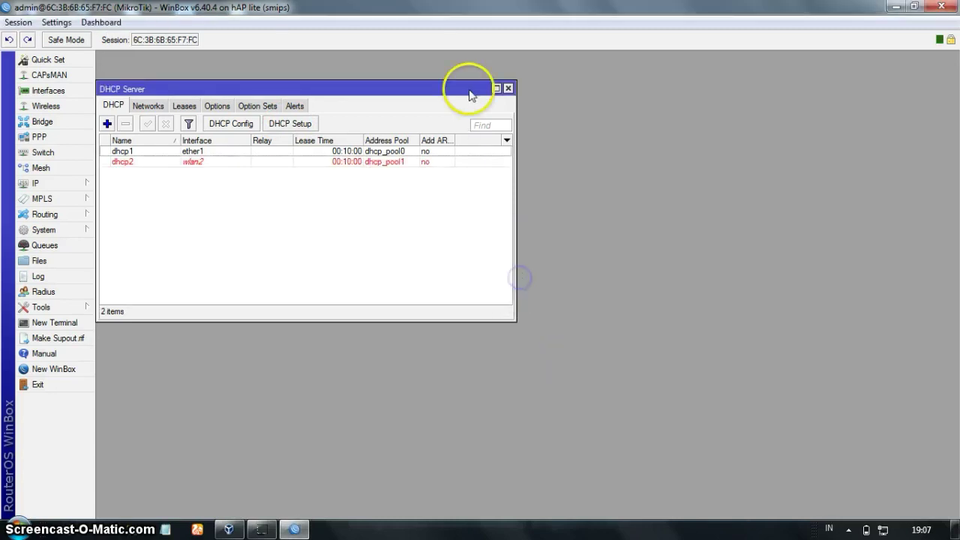
click(508, 87)
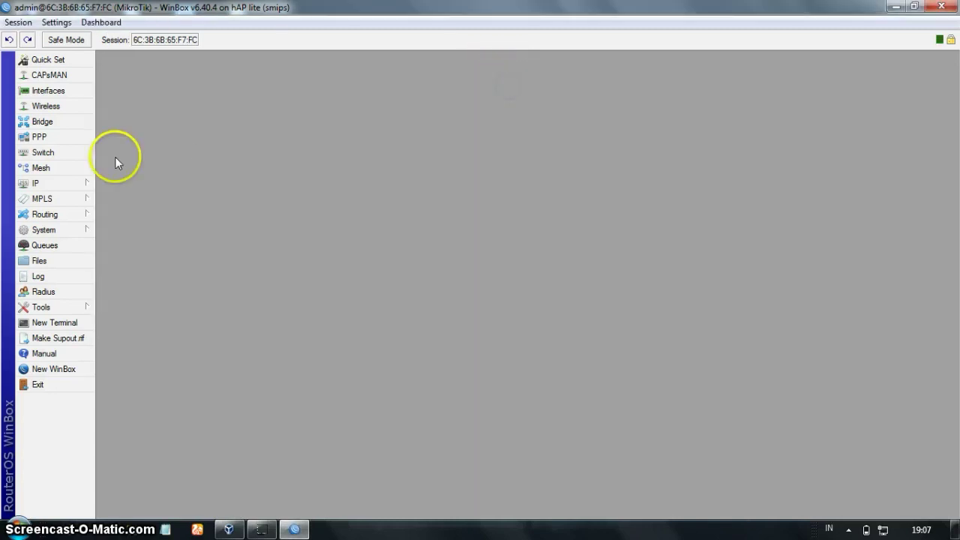
Start the Hotspot Setup wizard for a new hotspot server and choose wlan2 as its interface.
click(69, 182)
click(138, 309)
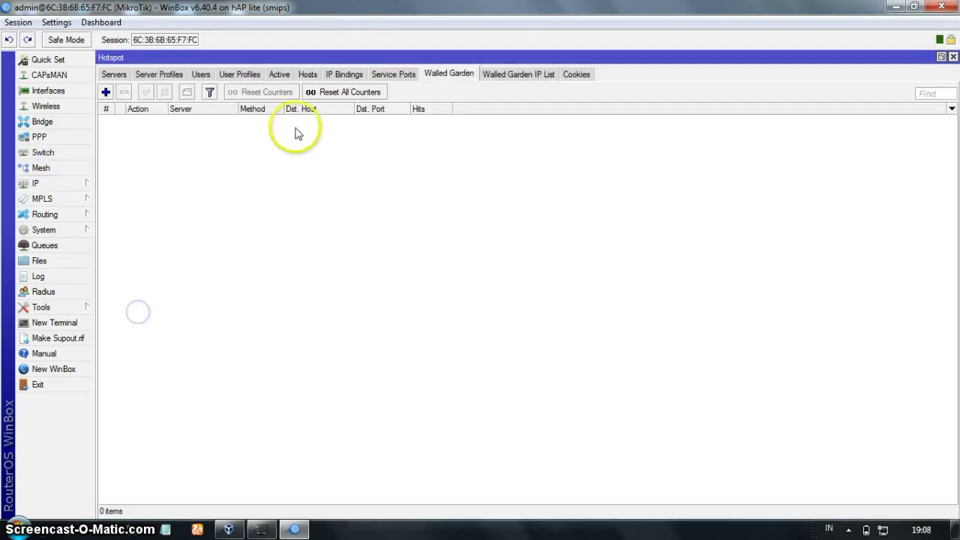
click(114, 74)
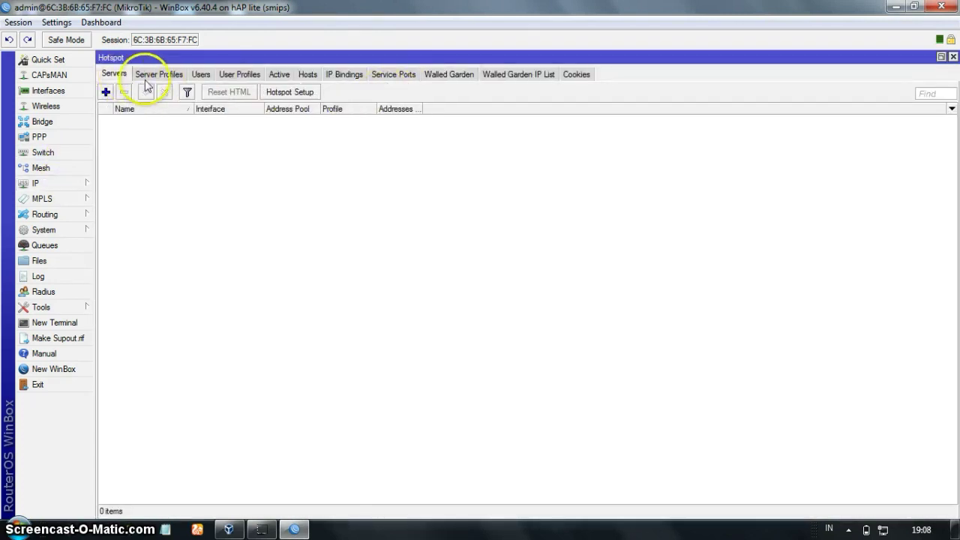
click(289, 92)
click(557, 283)
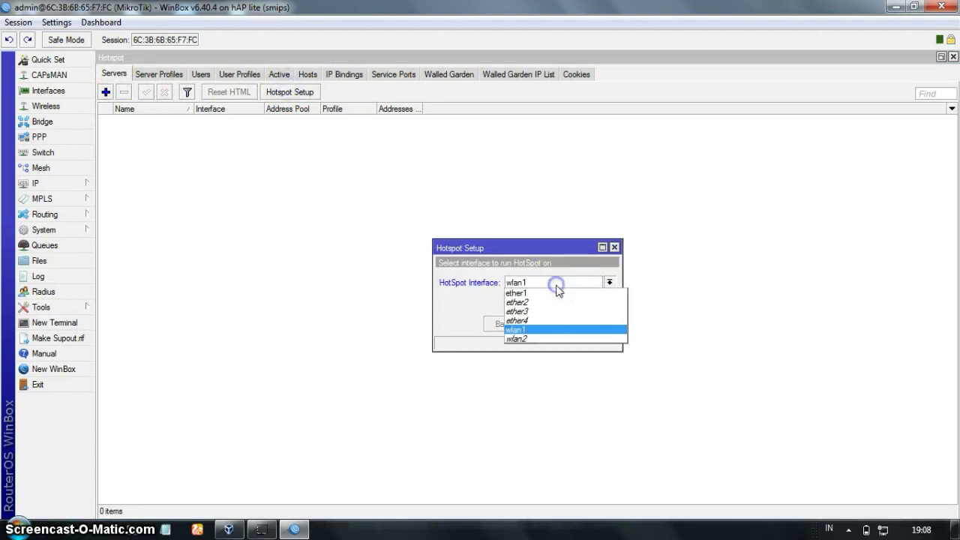
click(554, 330)
click(548, 324)
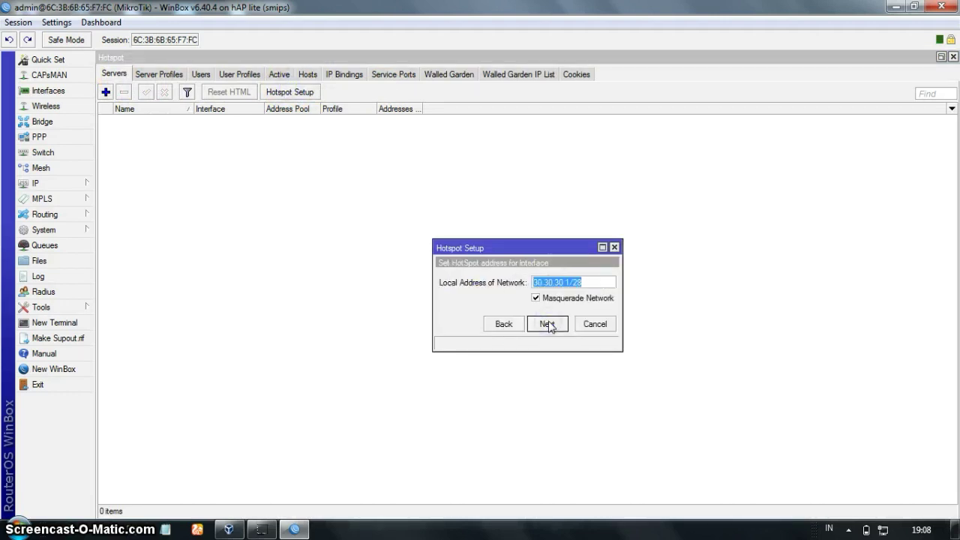
Complete the hotspot setup with local address 30.30.30.1/28, DNS server 8.8.8.8 and DNS name radius.com, keeping the other suggested values.
click(548, 323)
click(547, 324)
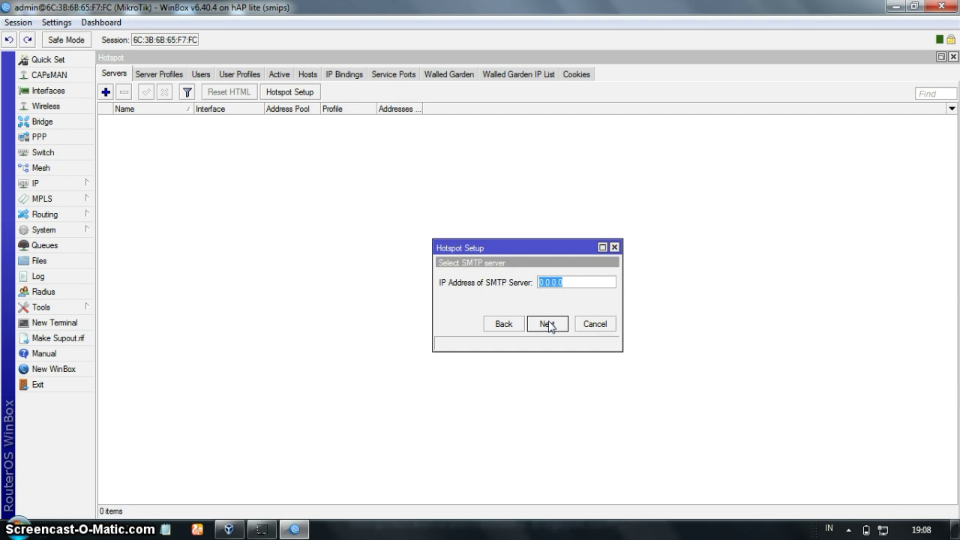
click(547, 324)
text(8.8.8.8)
click(545, 324)
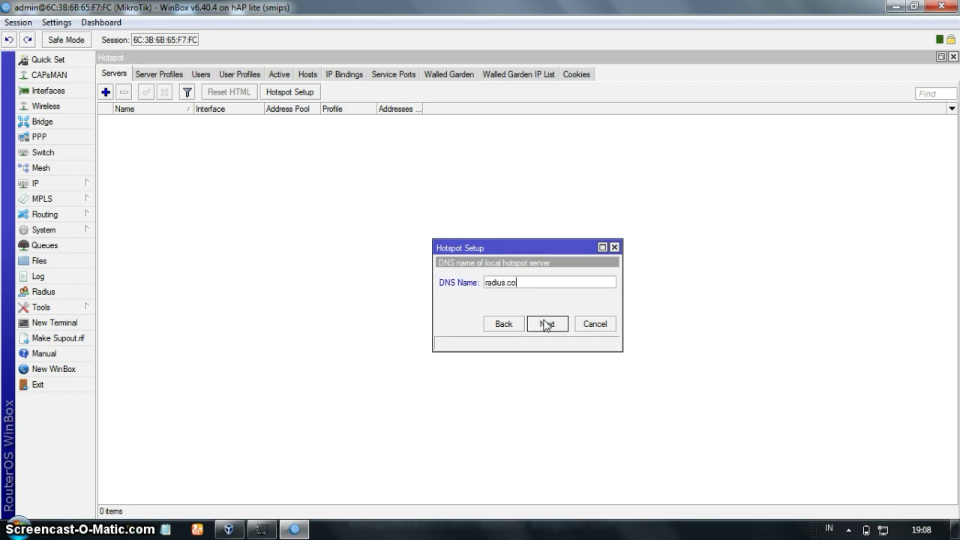
click(546, 324)
click(545, 323)
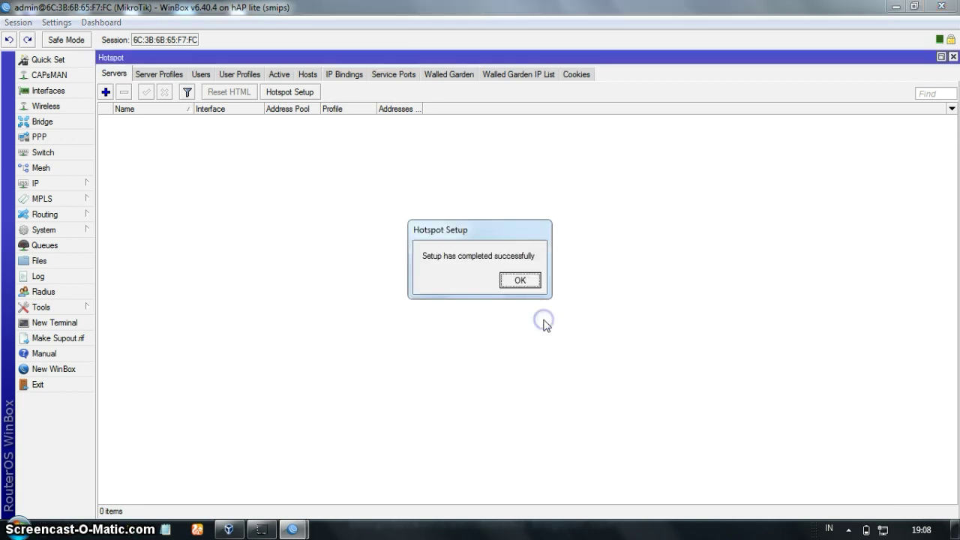
click(520, 280)
click(952, 57)
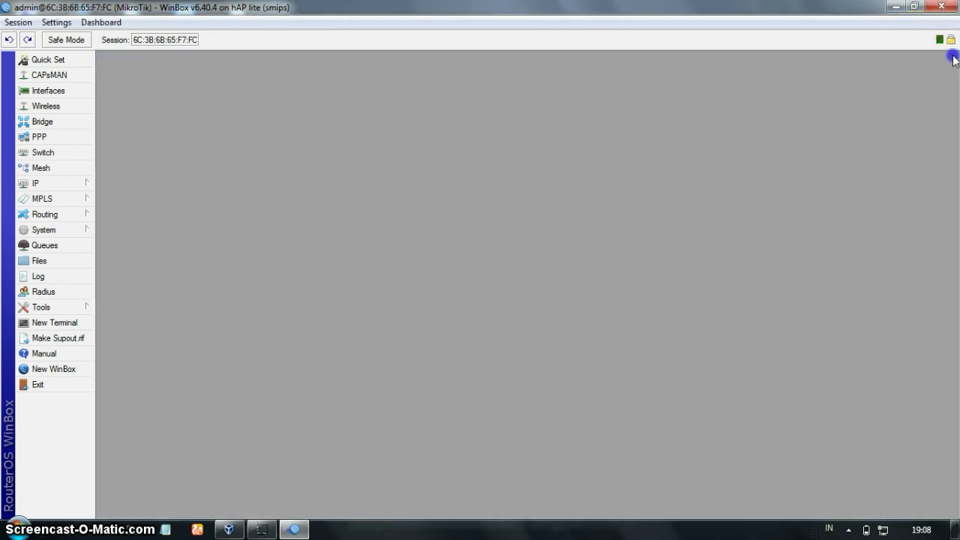
Enable Use RADIUS in the hotspot server profile hsprof1.
click(82, 184)
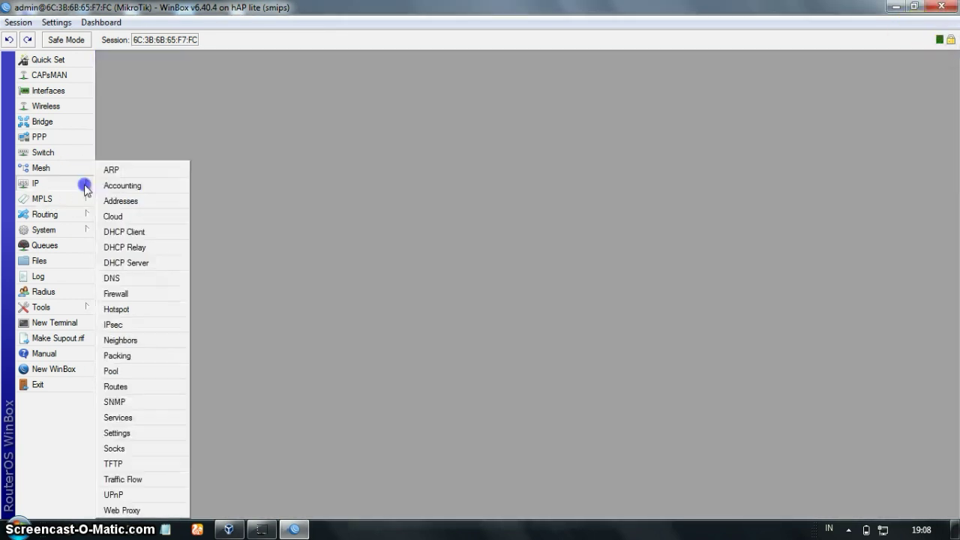
click(138, 307)
click(158, 74)
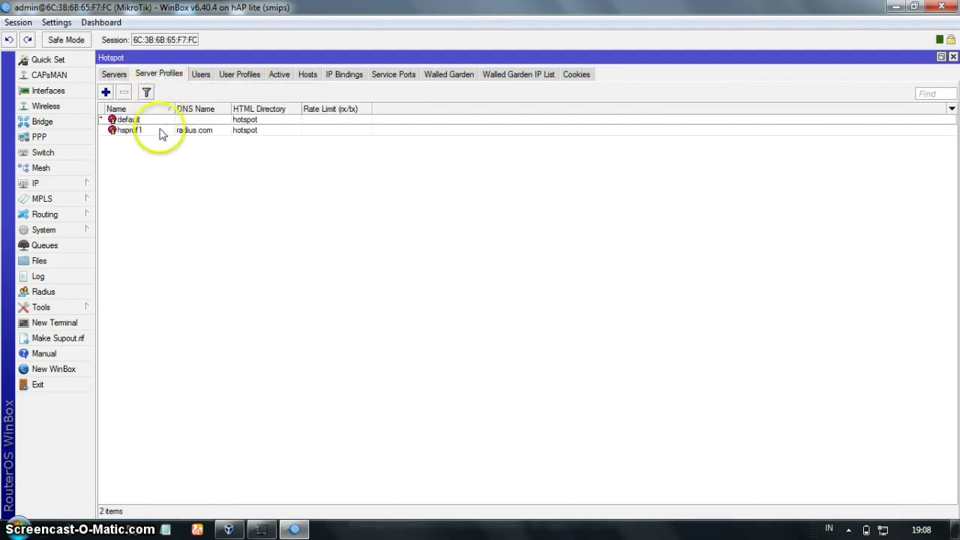
click(161, 130)
double_click(161, 131)
click(471, 188)
click(465, 206)
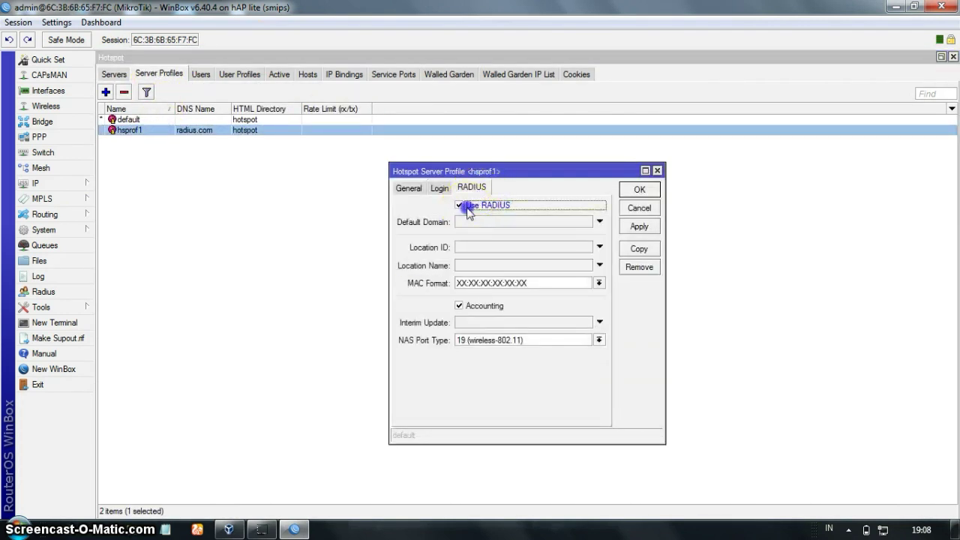
click(637, 190)
click(952, 57)
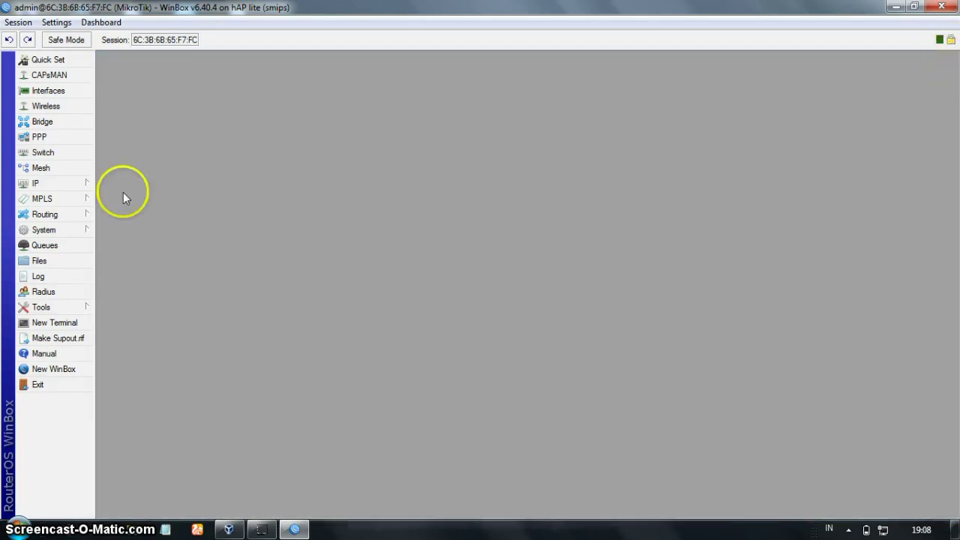
Create a new RADIUS server entry with the hotspot and login services enabled, and open its address for editing.
click(59, 294)
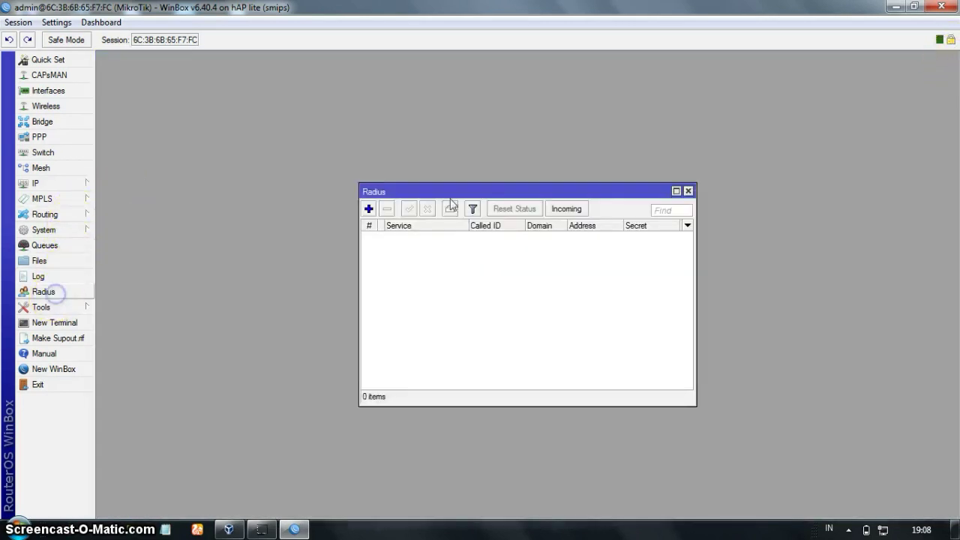
click(368, 208)
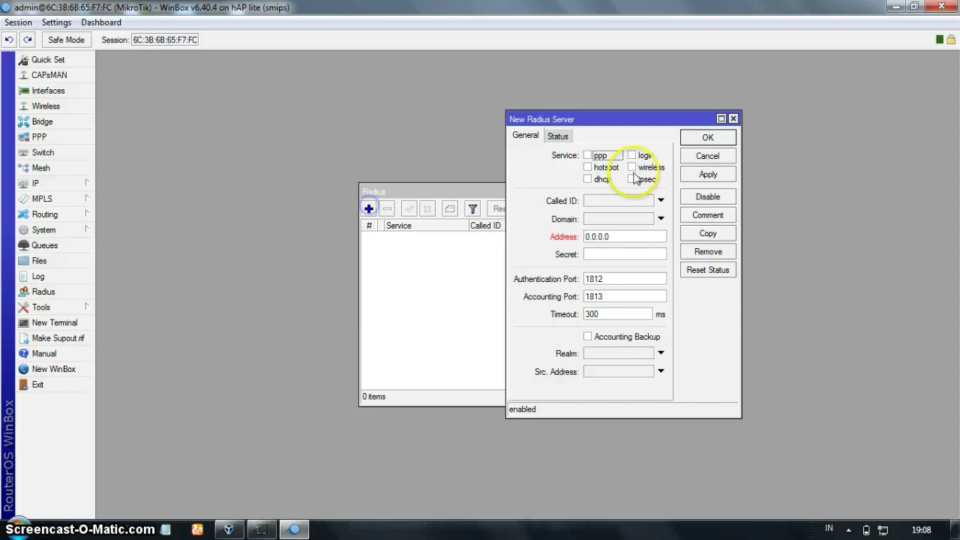
click(588, 167)
click(632, 155)
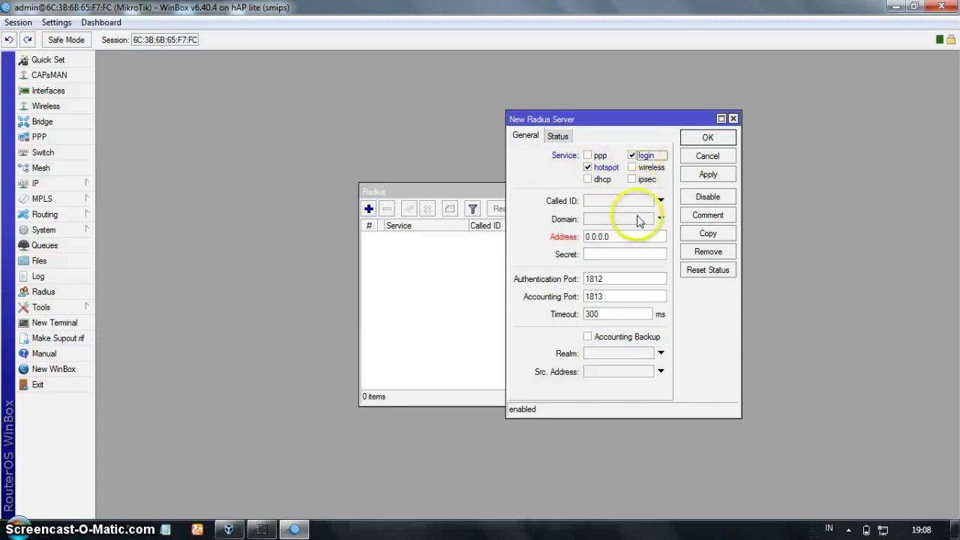
drag(611, 237, 553, 238)
click(581, 251)
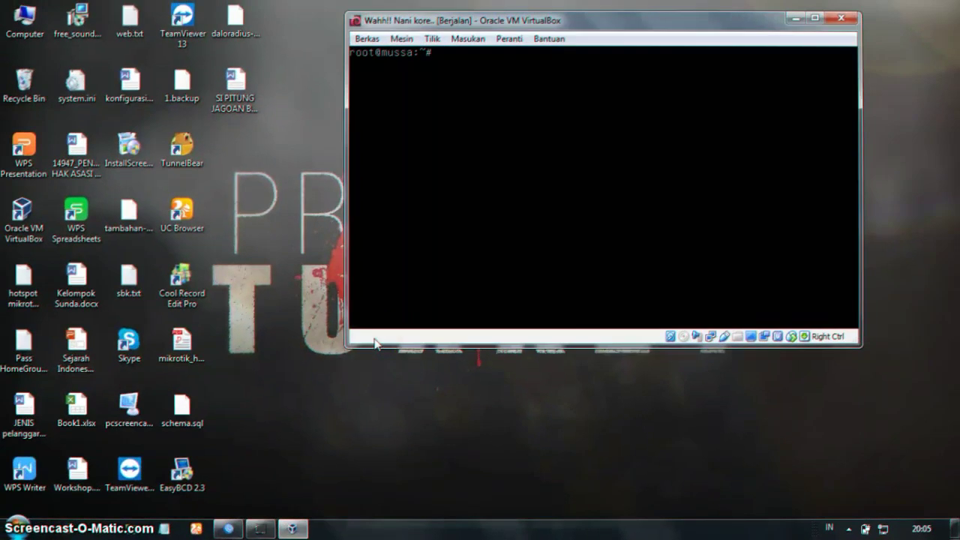
In the VirtualBox terminal, install freeradius, freeradius-utils, freeradius-common, freeradius-mysql, mysql-server and mysql-client with apt-get, and clear the screen.
key(Control_R+c)
text(apt-get install)
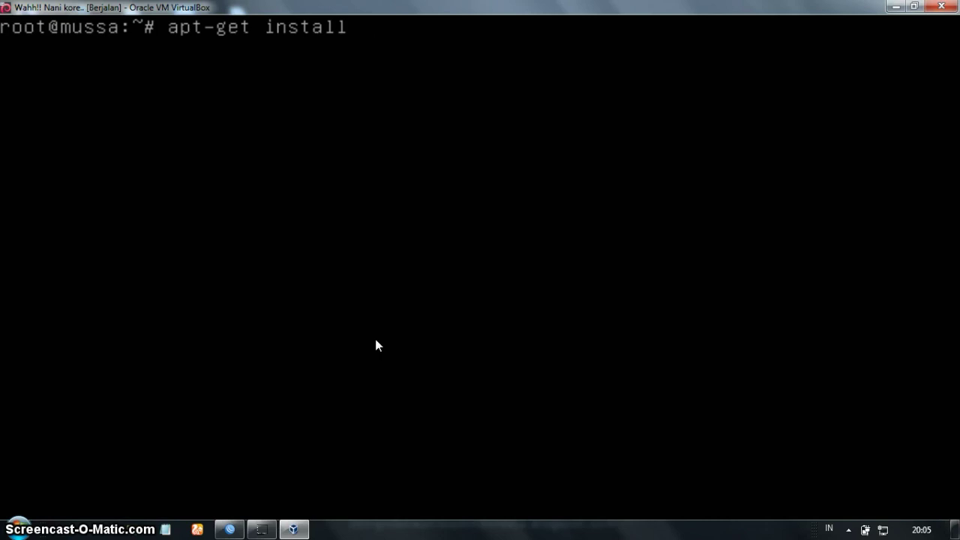
text( freeradius freera)
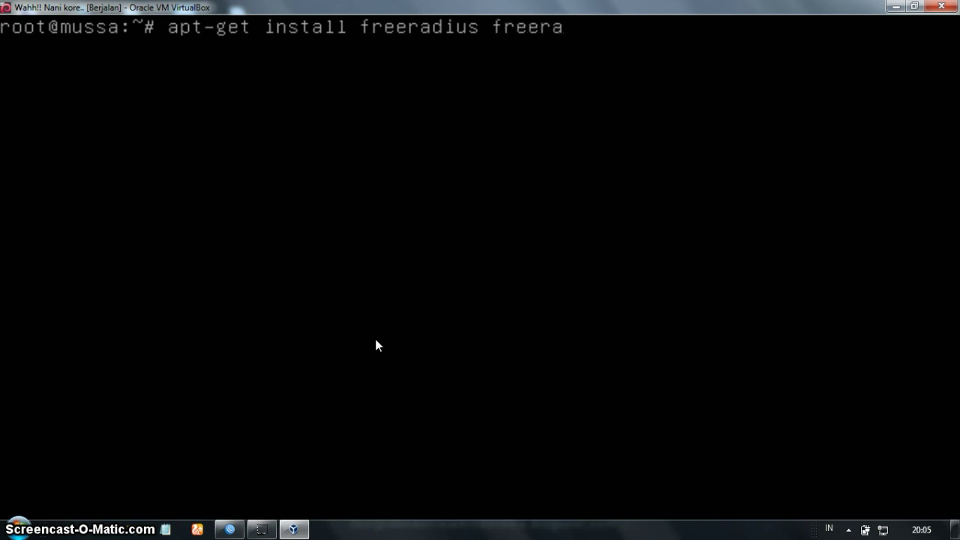
text(dius-utils freeradius-commo)
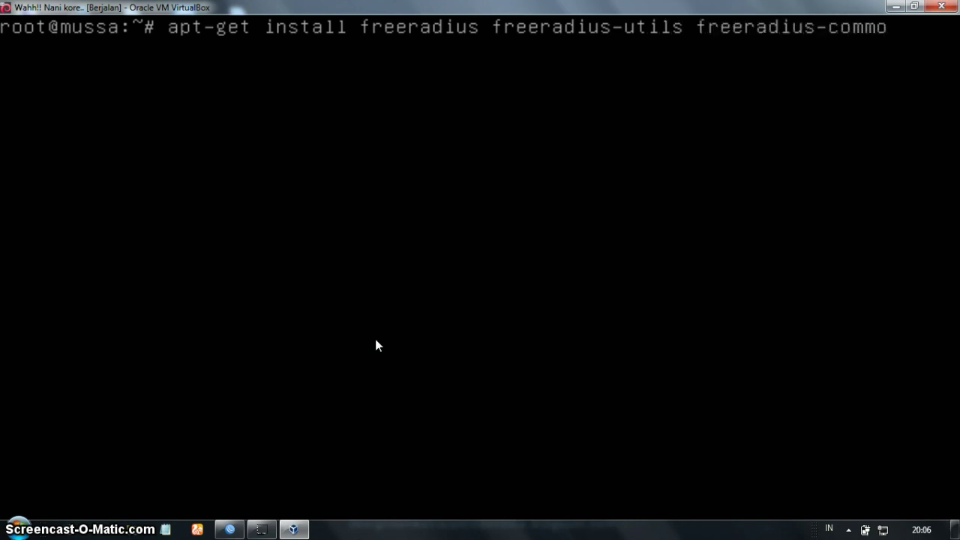
text(n freera)
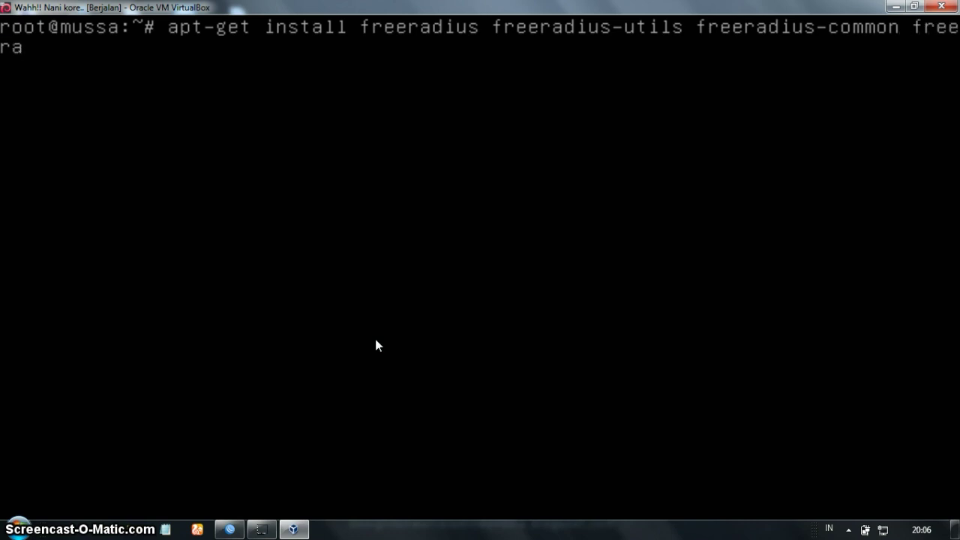
text(dius-mysql)
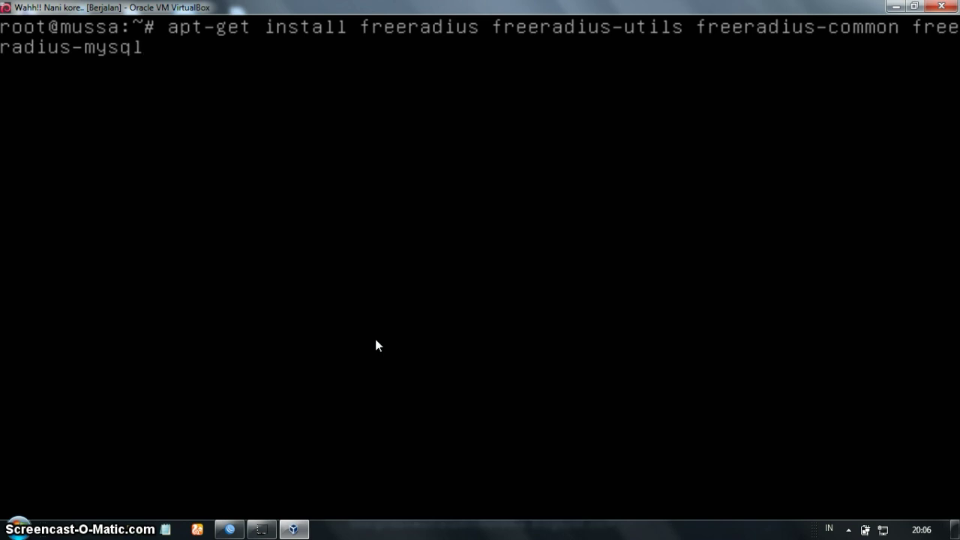
text( mysql-server mysql-client)
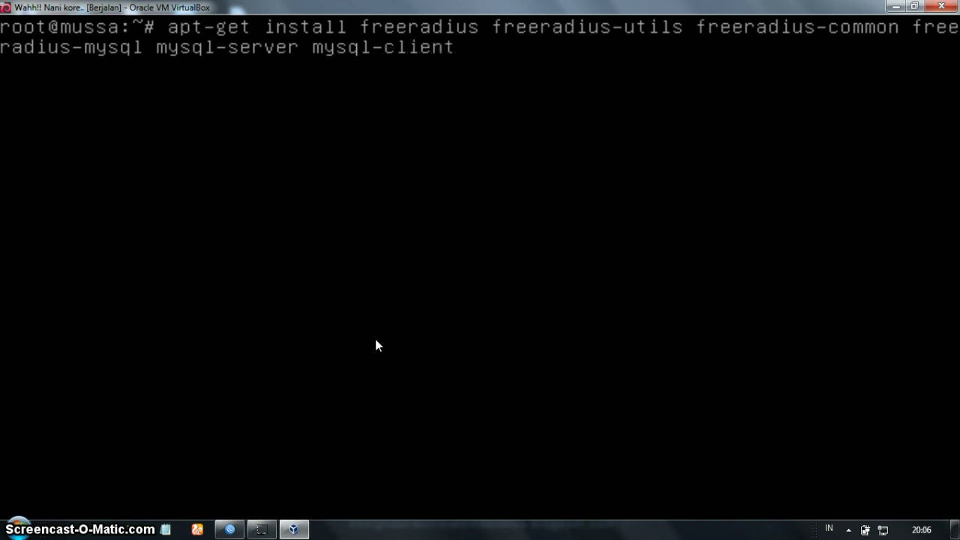
key(Return)
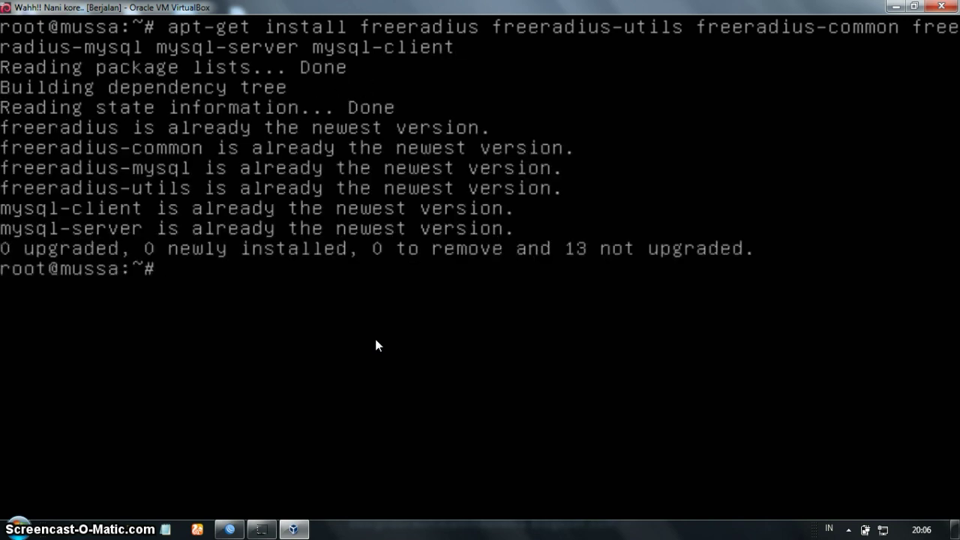
text(clear)
key(Return)
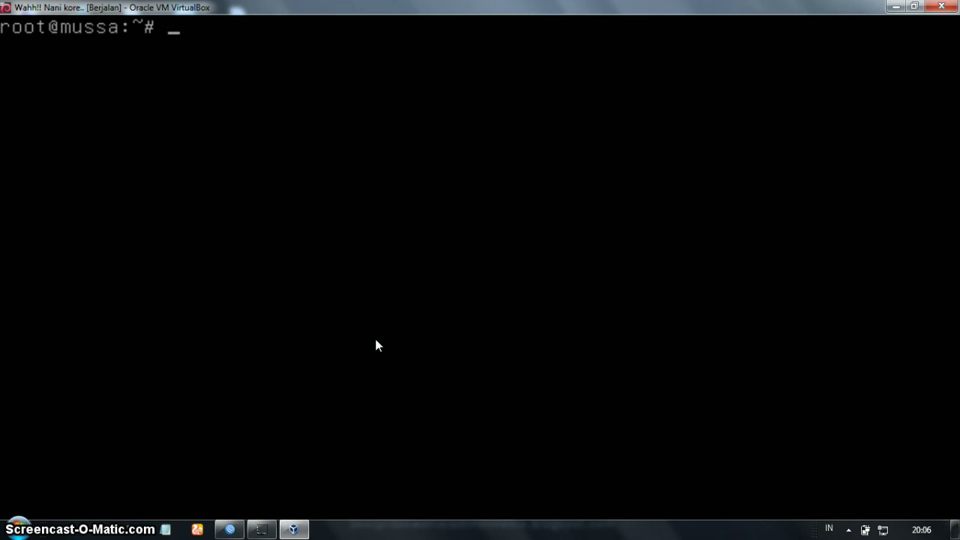
Log in to MySQL as root with the account password and create a database named radius.
text(mysql -u root -p)
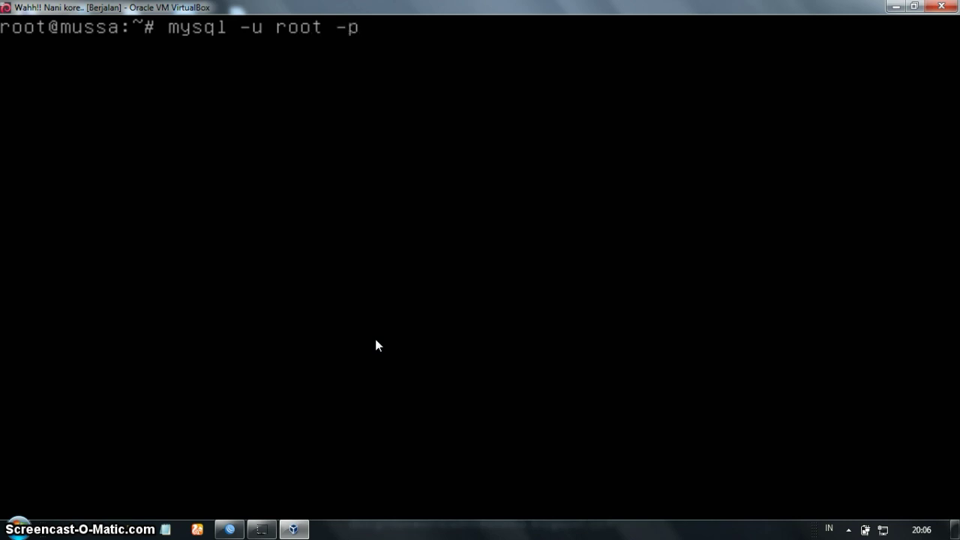
key(Return)
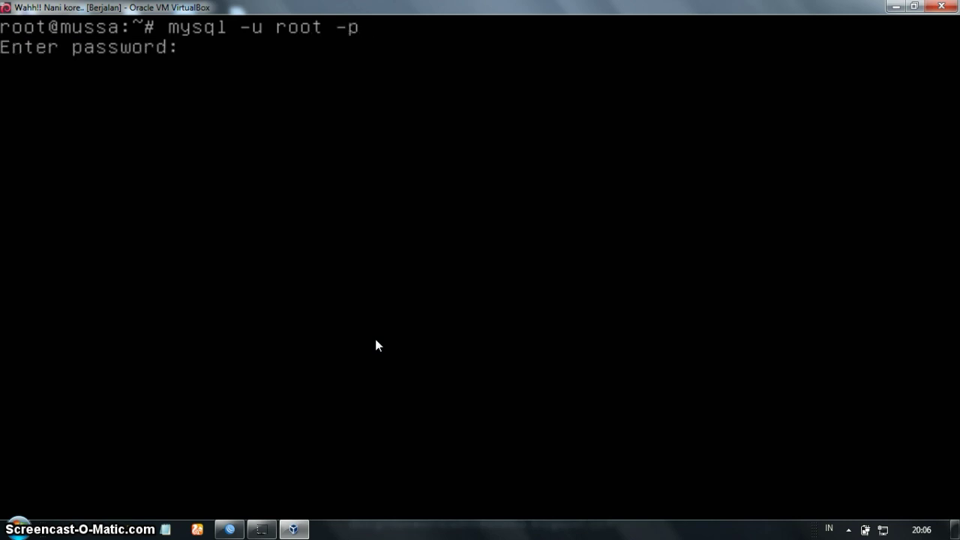
key(Return)
text(create database radius)
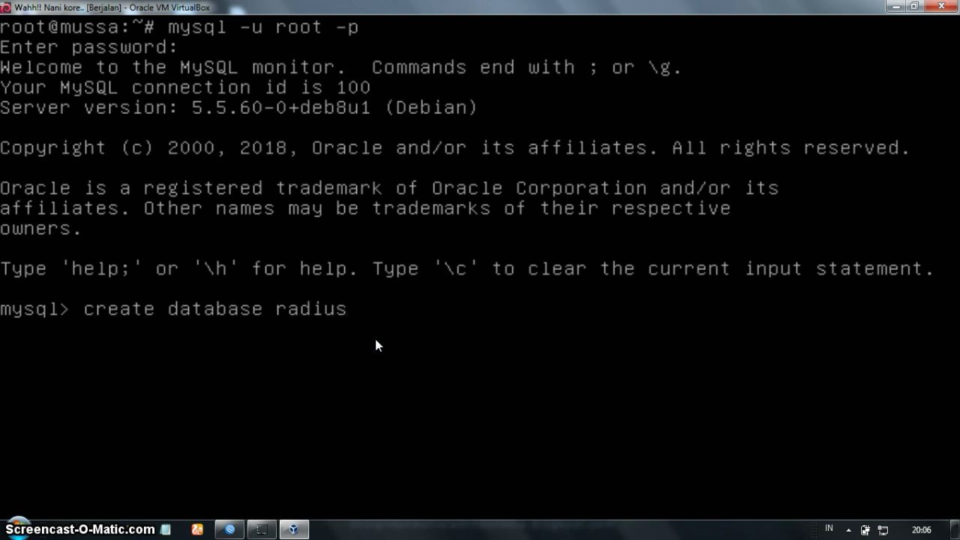
text(;)
key(Return)
List the MySQL databases, leave the MySQL monitor and clear the terminal.
text(show databa)
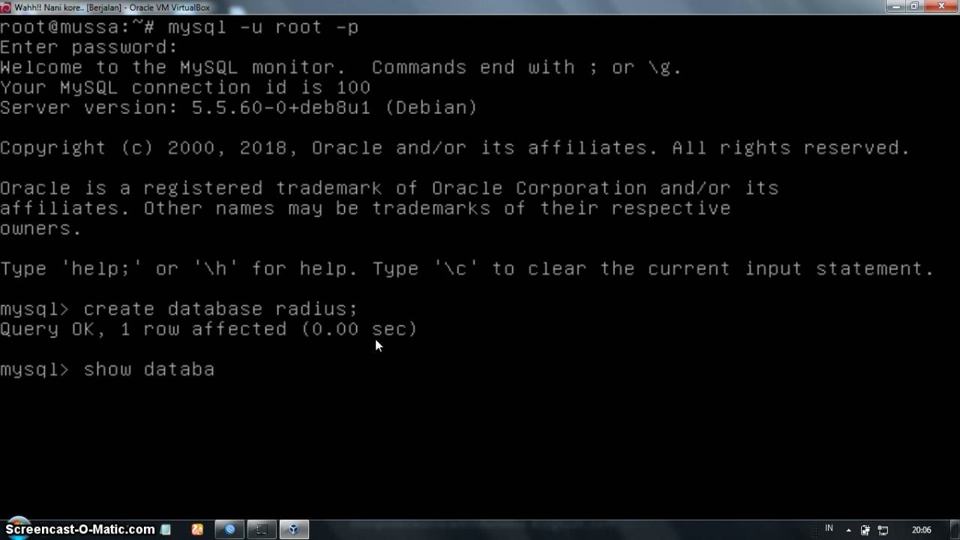
text(ses;)
key(Return)
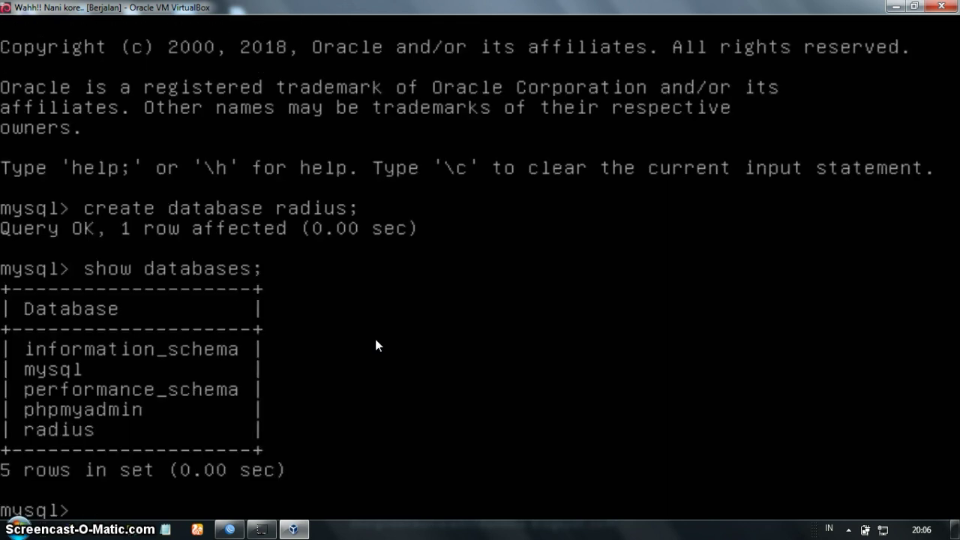
text(exit)
key(Return)
text(clear)
key(Return)
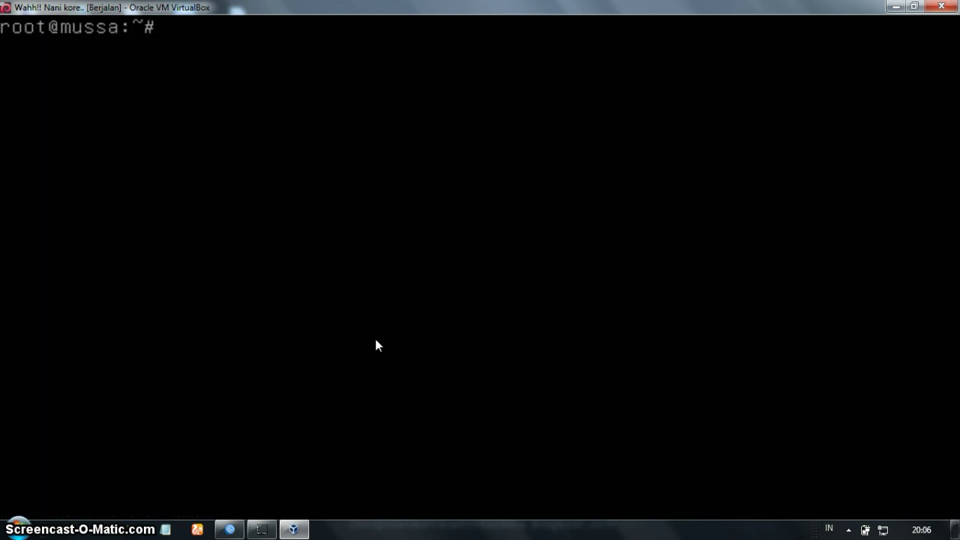
Start a MySQL client command as root with password prompting for the radius database.
text(mysql -u root)
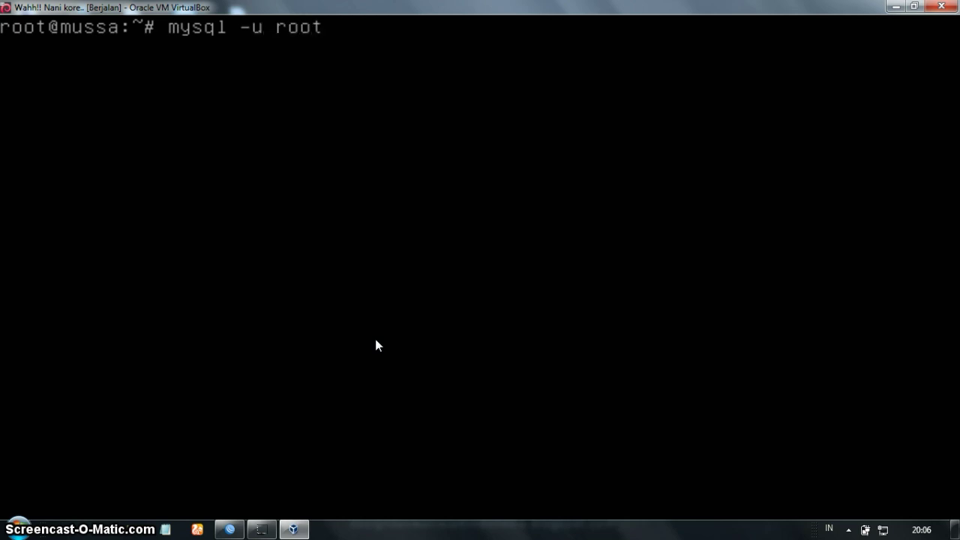
text( -p ra)
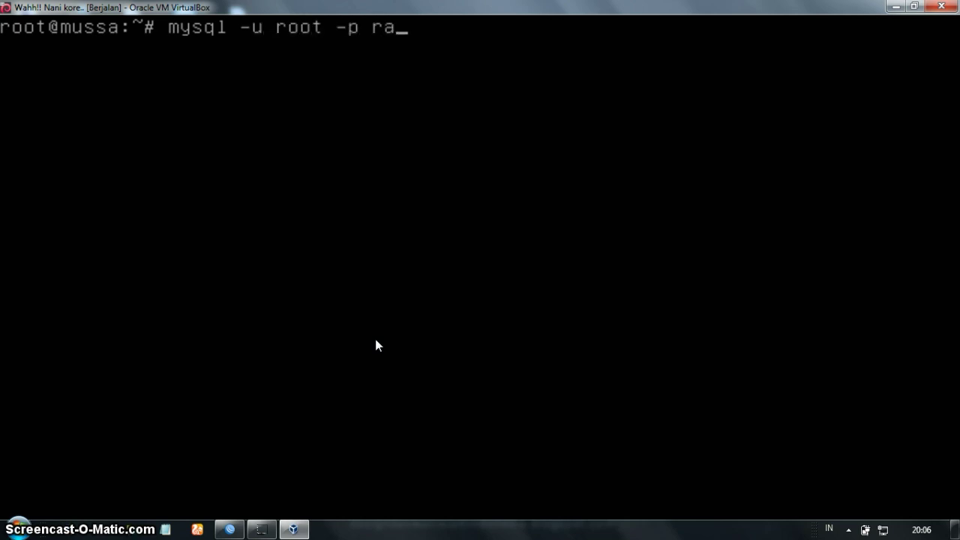